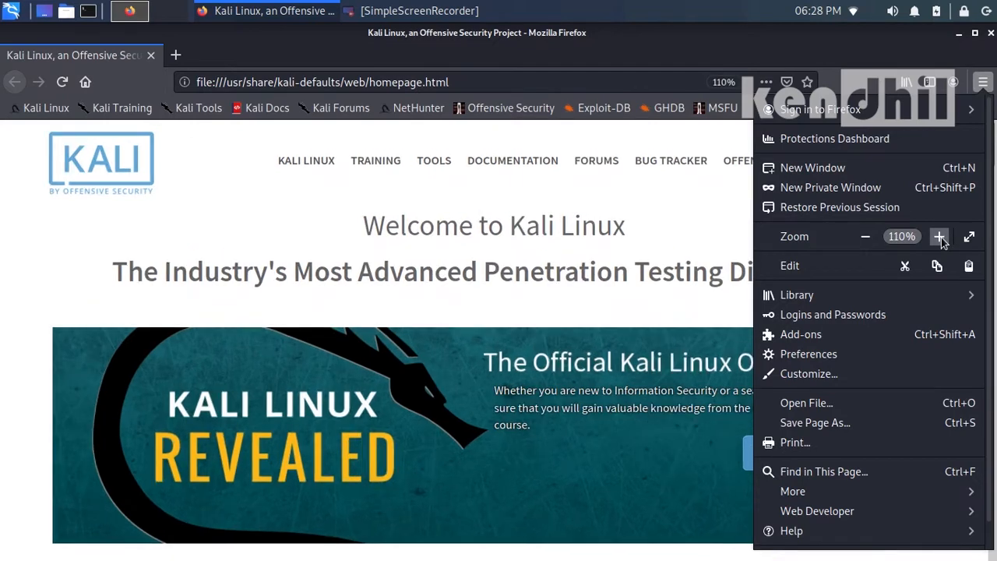
Step: Enlarge the page zoom to 120%, and search the web for ghidra to open the ghidra-sre.org site
click(940, 236)
click(528, 75)
click(528, 76)
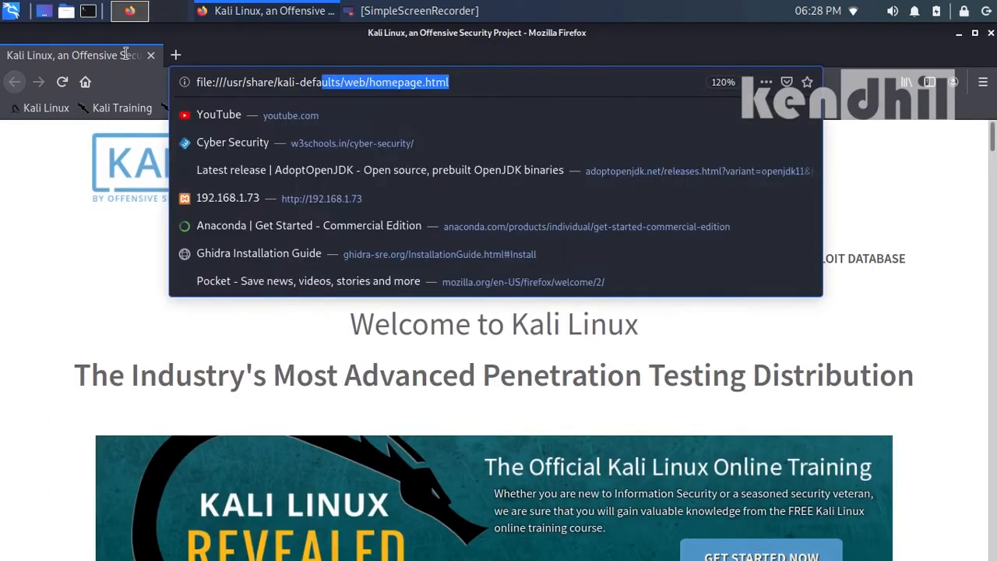
text(ghidra)
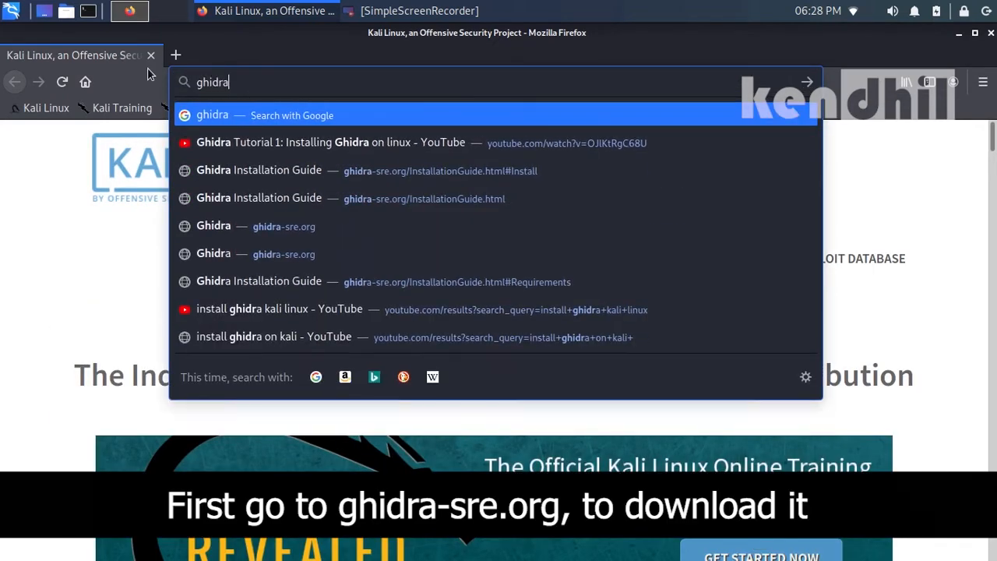
key(Return)
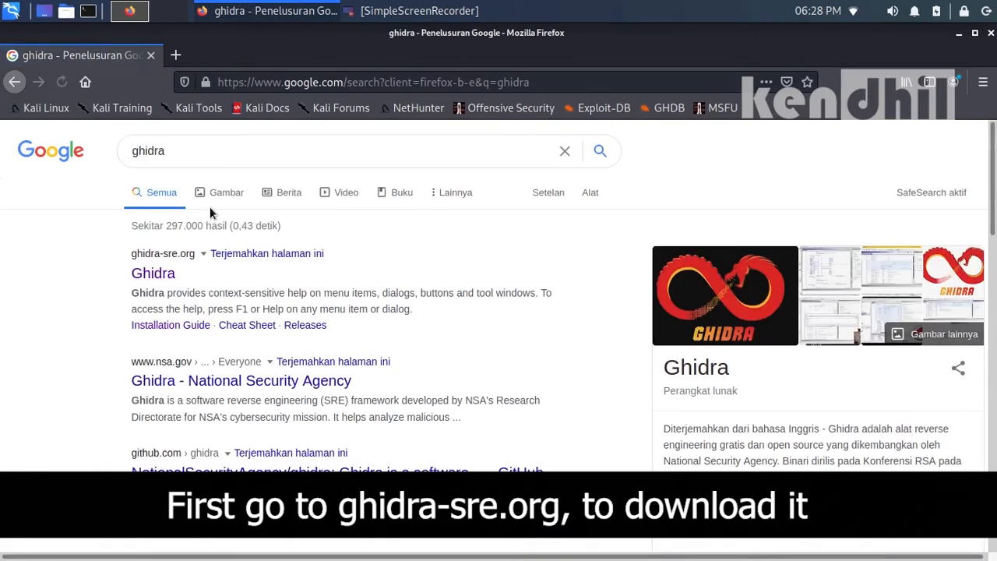
click(156, 273)
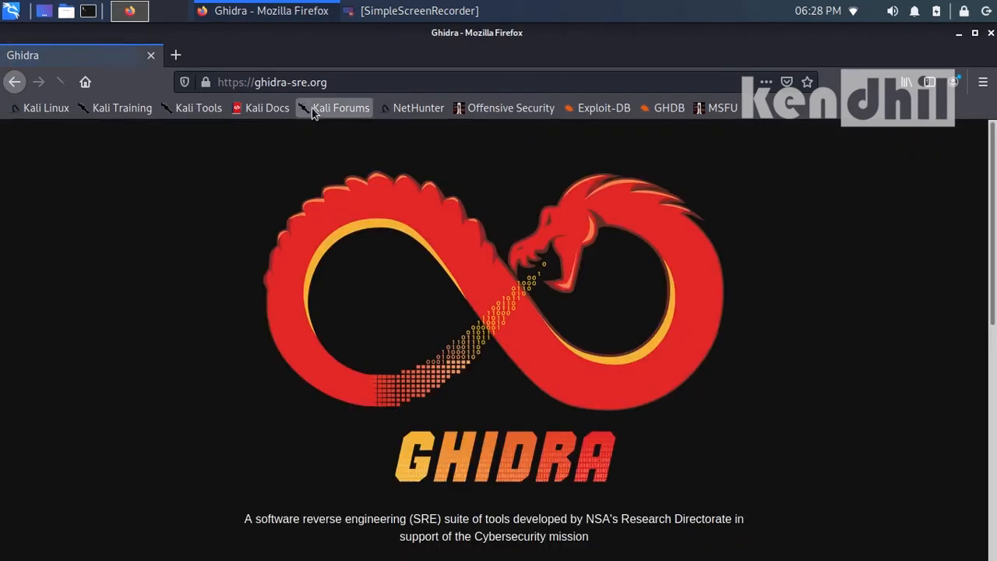
Step: Download Ghidra v9.1.2, saving ghidra_9.1.2_PUBLIC_20200212.zip, and check the download's progress
scroll(390, 216, down, 5)
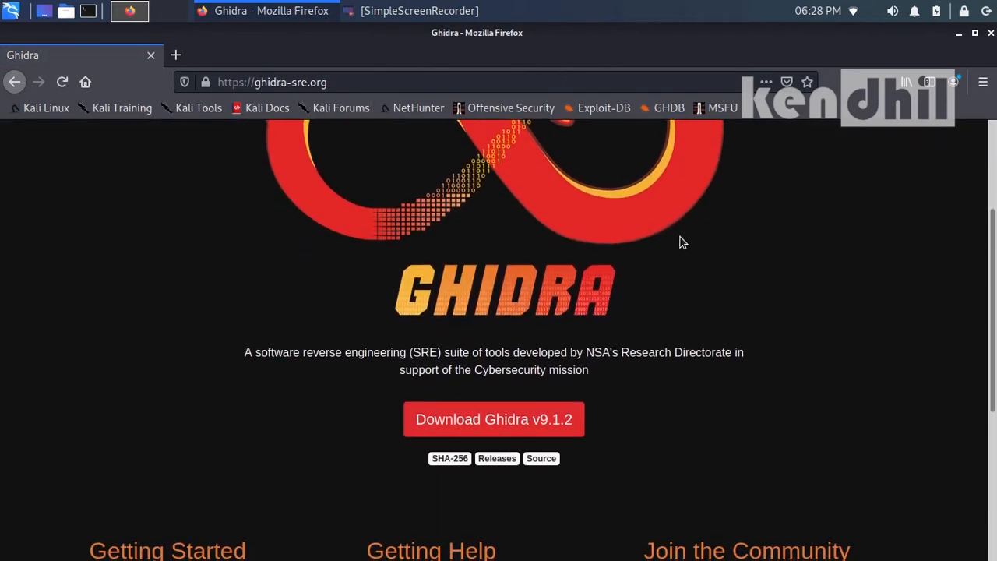
scroll(370, 247, down, 1)
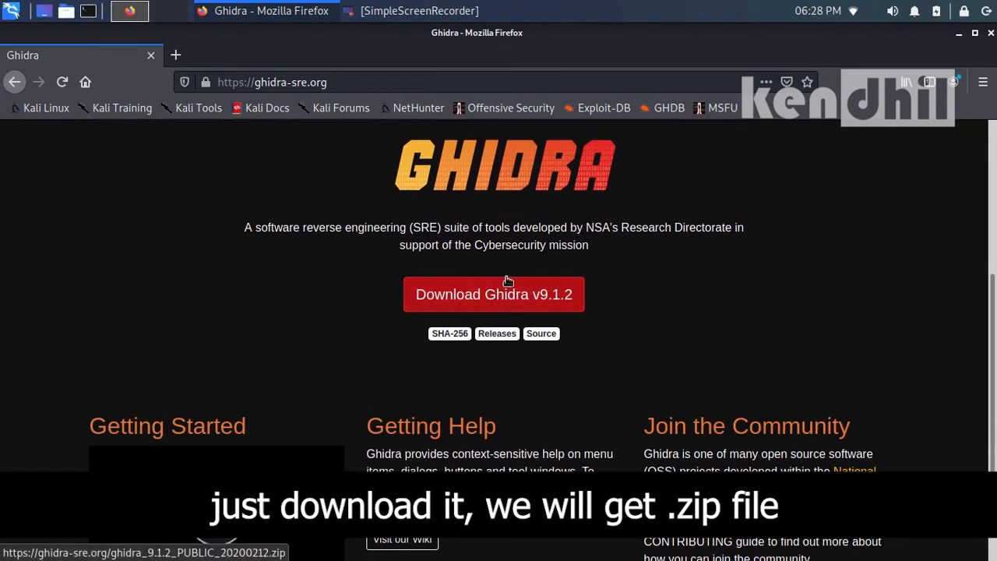
click(496, 296)
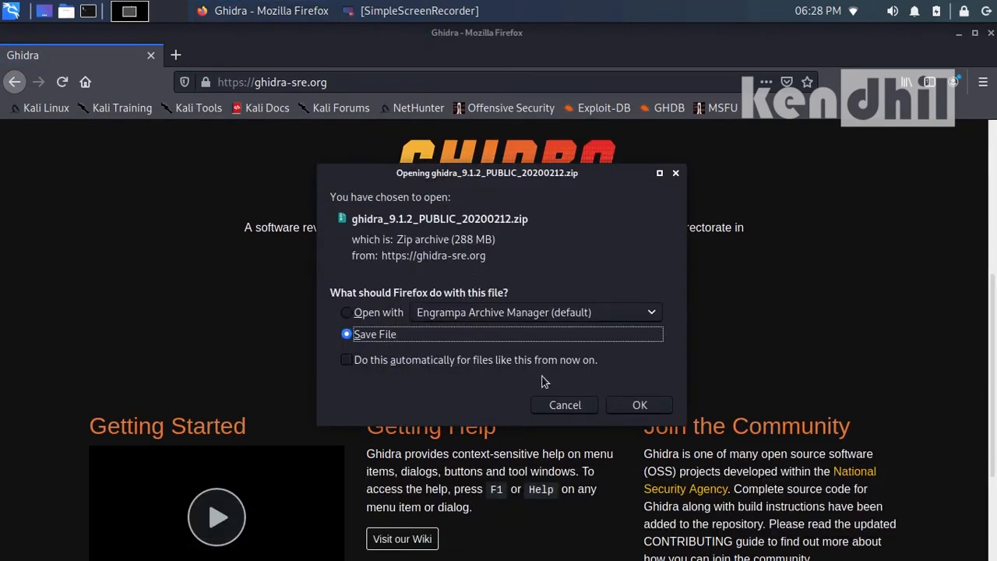
click(637, 407)
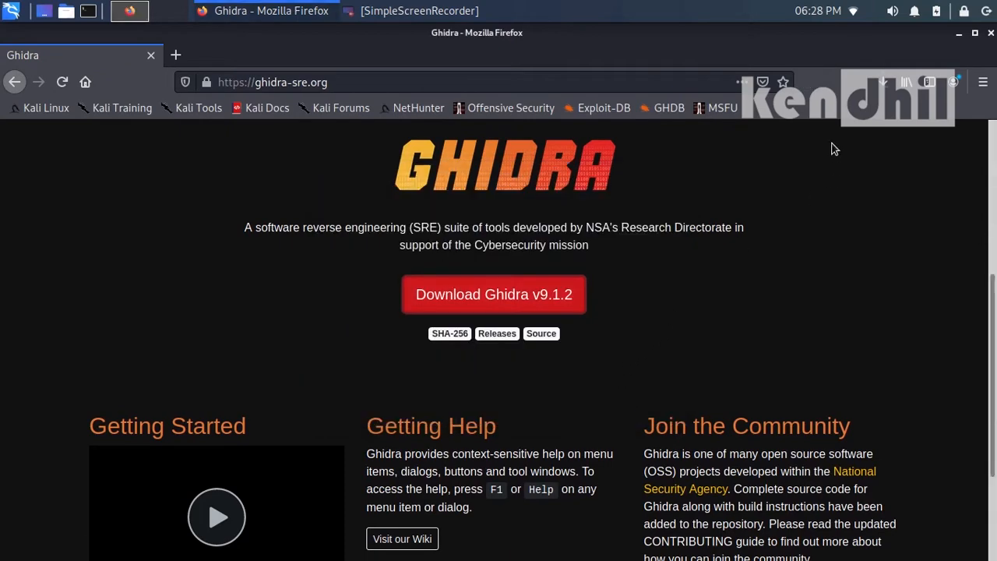
click(882, 82)
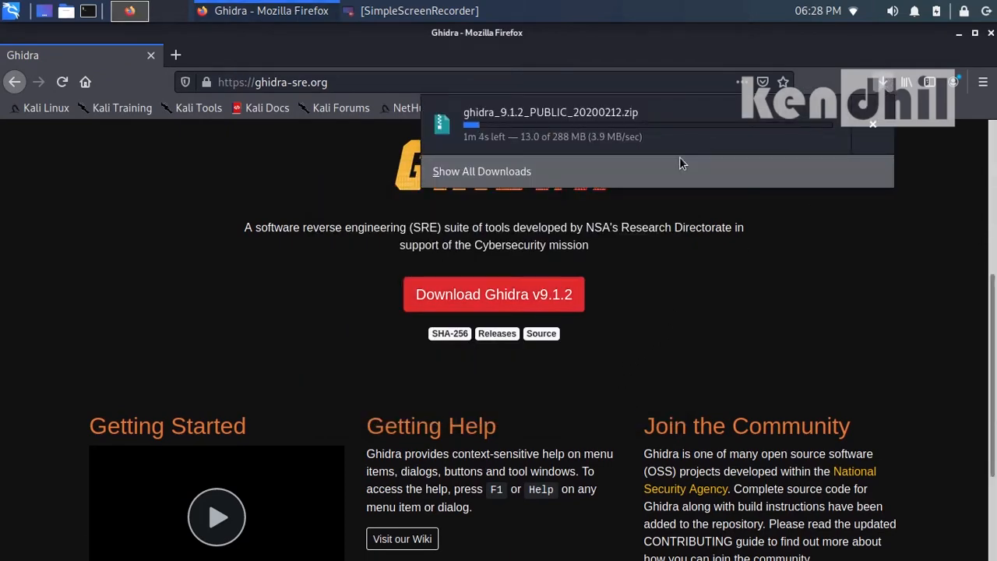
click(849, 297)
Step: Open Ghidra's Installation Guide and go to its Installing Ghidra section
scroll(676, 280, down, 2)
scroll(675, 276, down, 2)
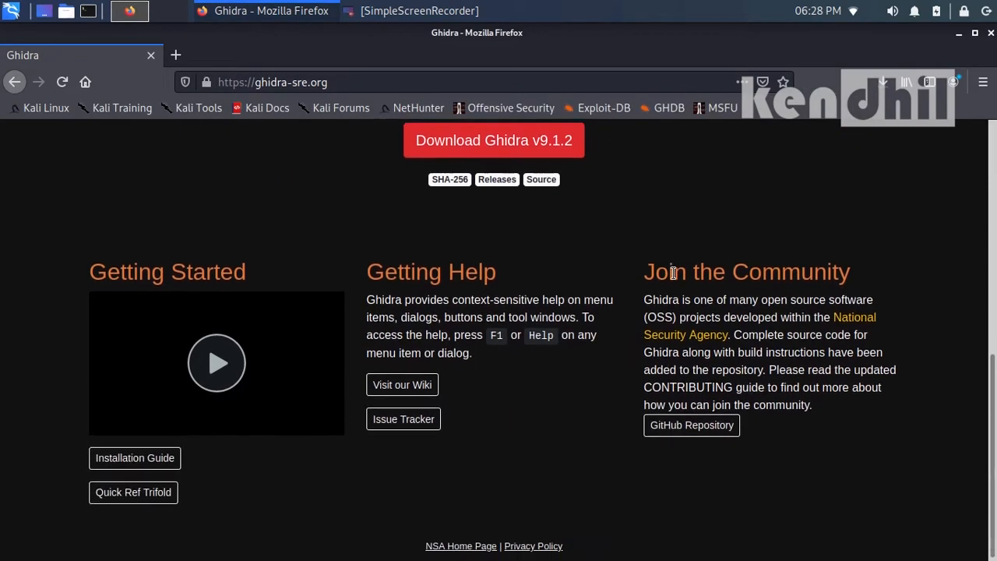
click(166, 458)
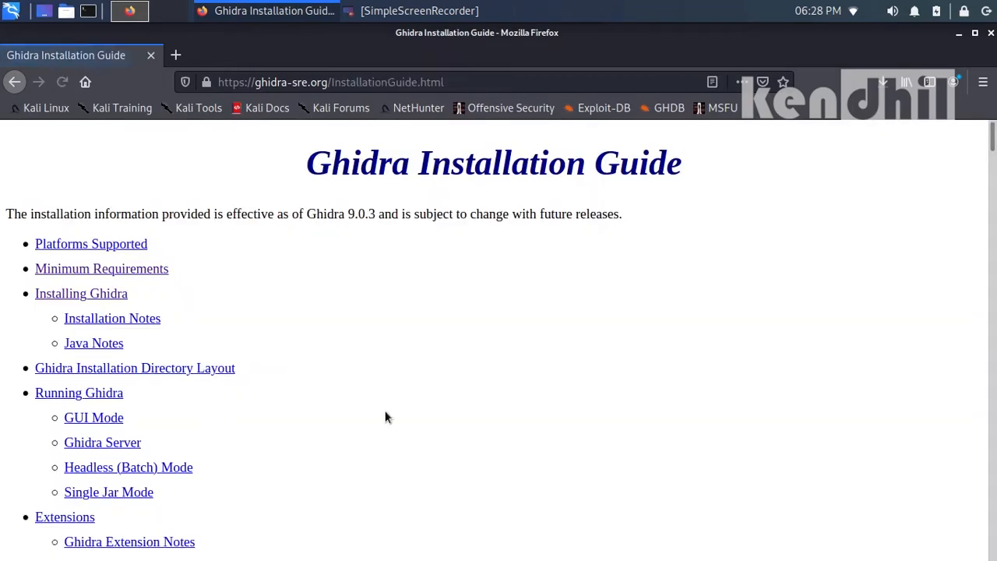
scroll(411, 416, down, 3)
scroll(389, 384, up, 2)
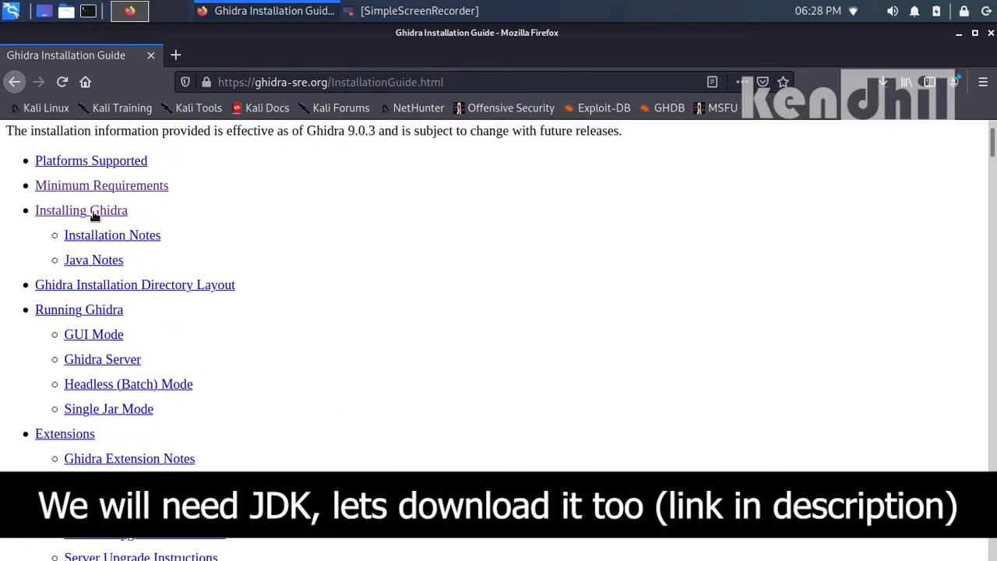
click(93, 210)
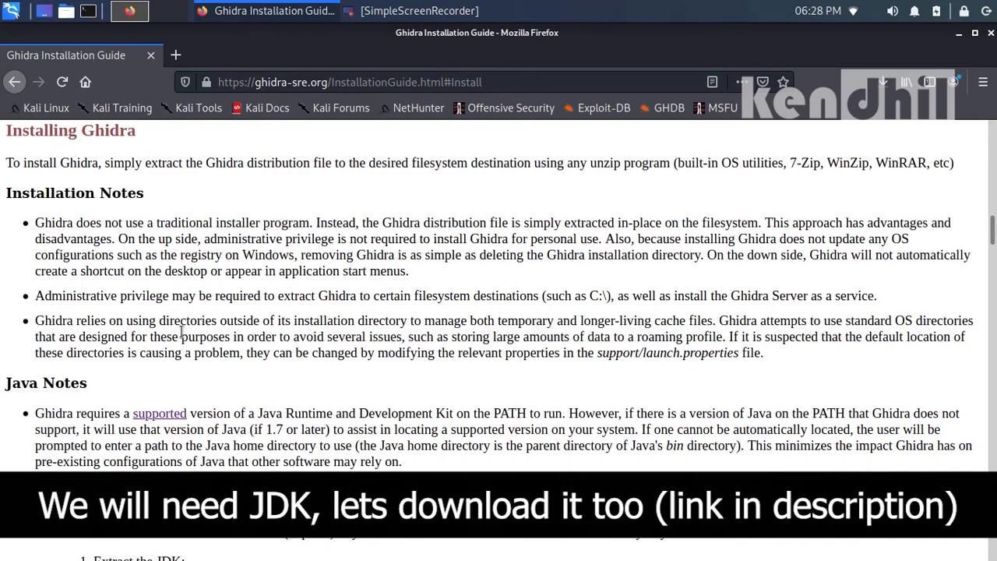
Step: Follow the supported Java version link in the Java Notes and open the AdoptOpenJDK download page in a new tab
scroll(181, 331, down, 7)
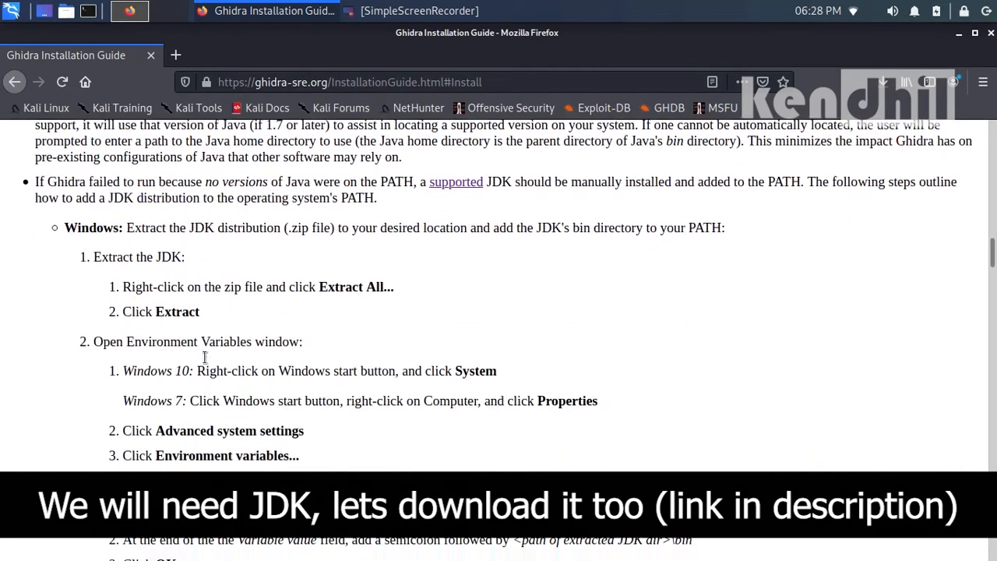
scroll(205, 356, down, 2)
scroll(204, 350, up, 4)
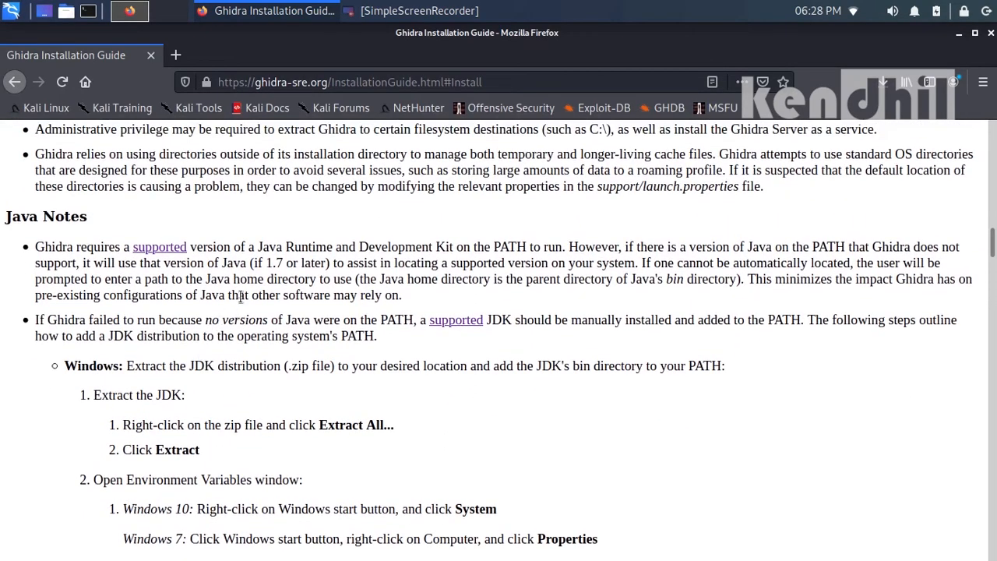
click(155, 248)
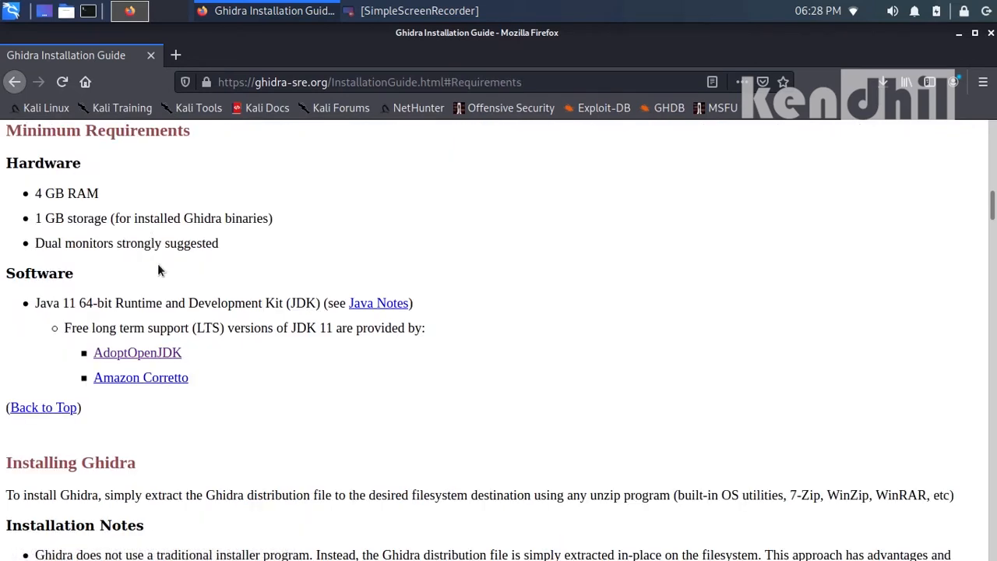
click(166, 353)
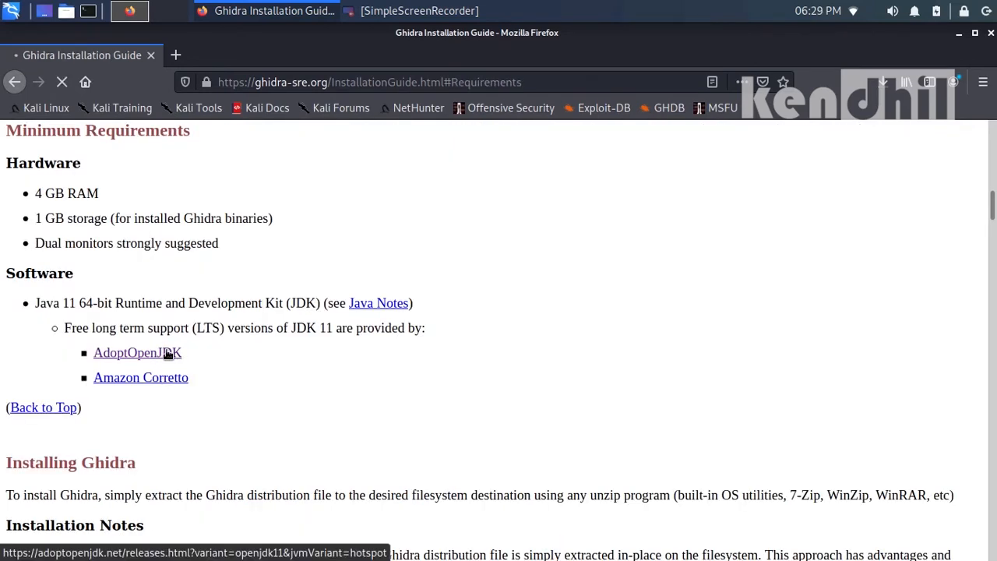
right_click(167, 353)
click(197, 361)
key(alt+Left)
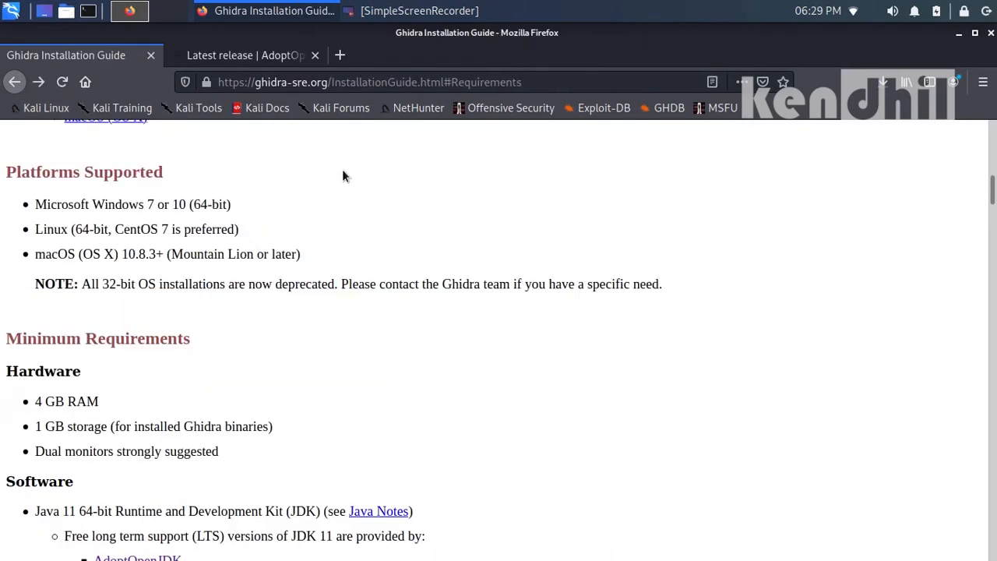
click(265, 59)
Step: Filter the OpenJDK 11 (LTS) HotSpot releases to the Linux operating system and x64 architecture
scroll(359, 354, down, 1)
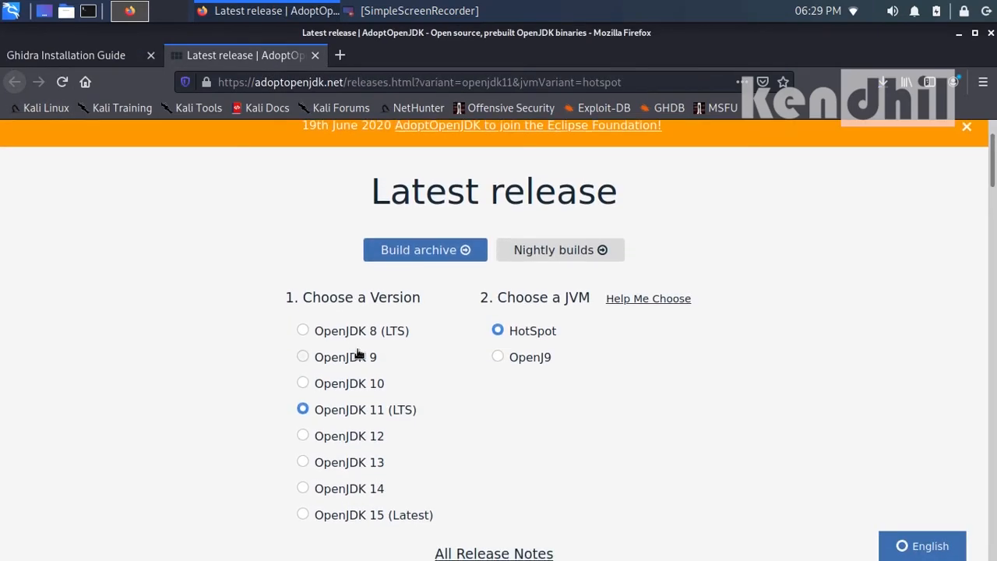
scroll(359, 354, down, 2)
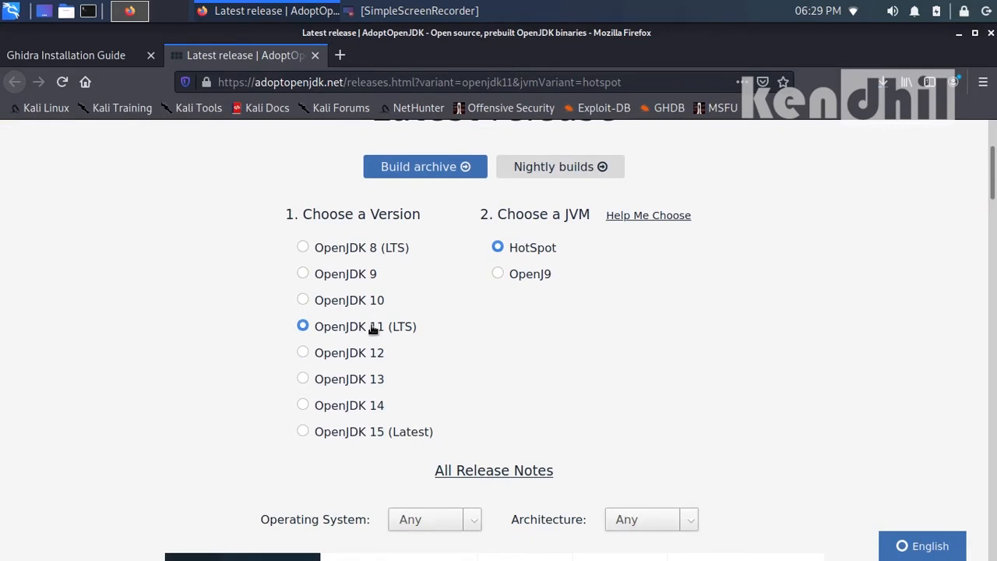
scroll(437, 316, down, 2)
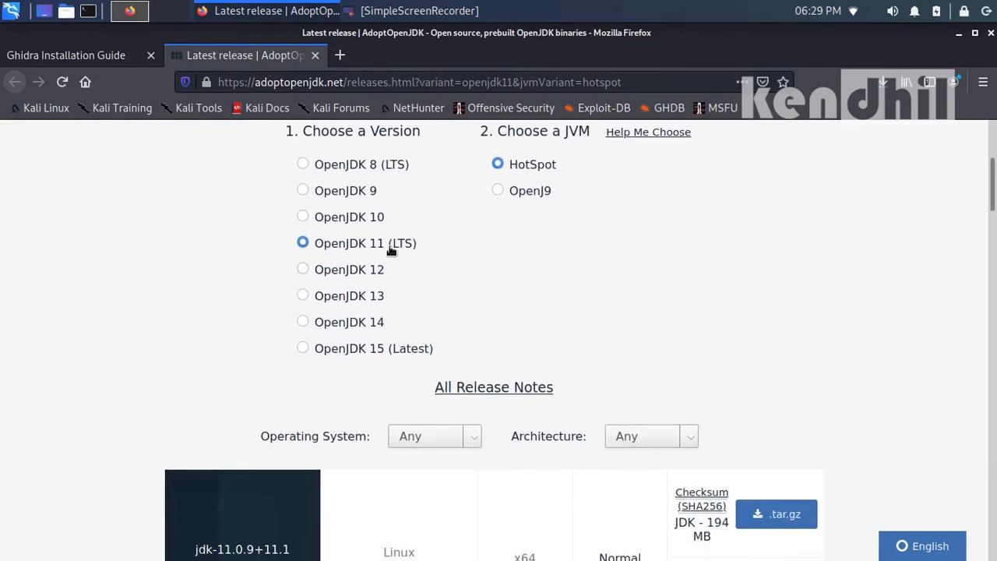
scroll(576, 354, down, 4)
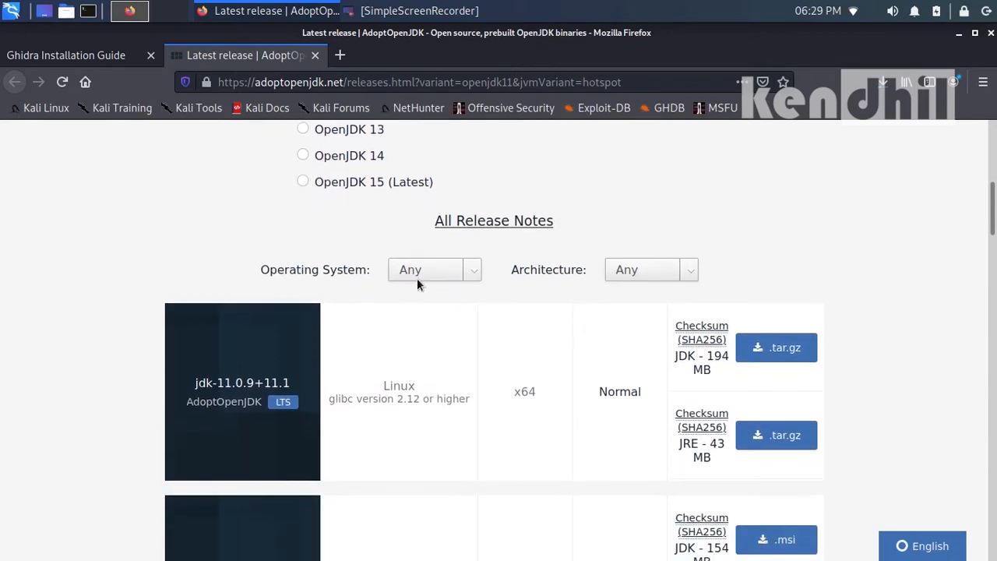
click(421, 274)
click(430, 316)
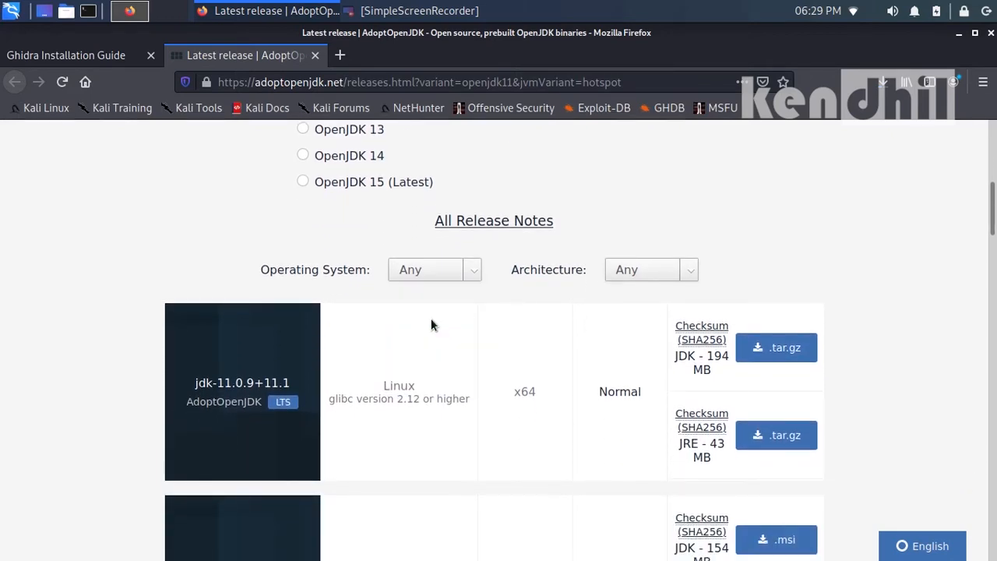
click(667, 278)
click(639, 315)
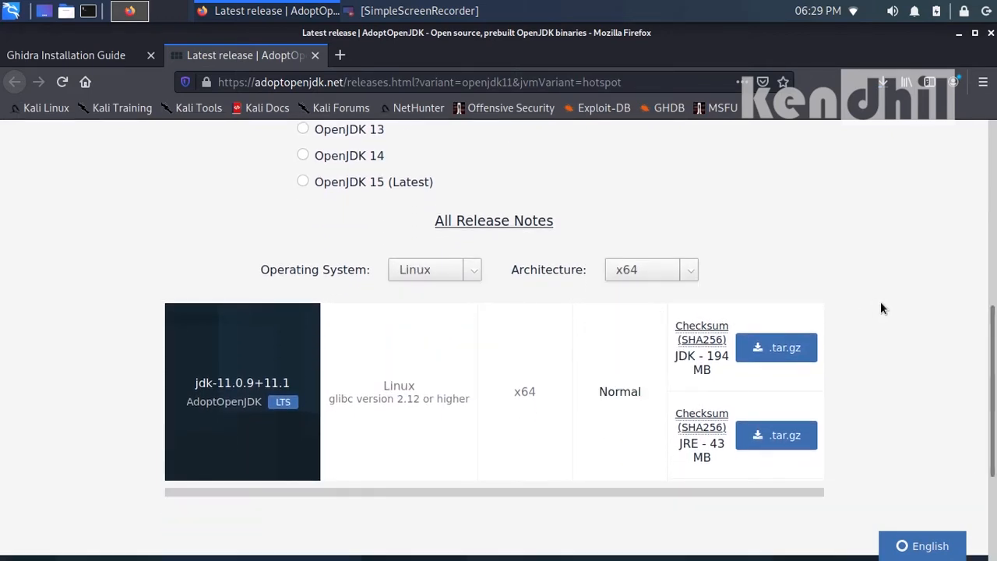
Step: Download the Linux x64 JDK .tar.gz package of jdk-11.0.9+11.1 and save the file
scroll(896, 288, down, 1)
scroll(900, 299, down, 3)
scroll(892, 291, up, 2)
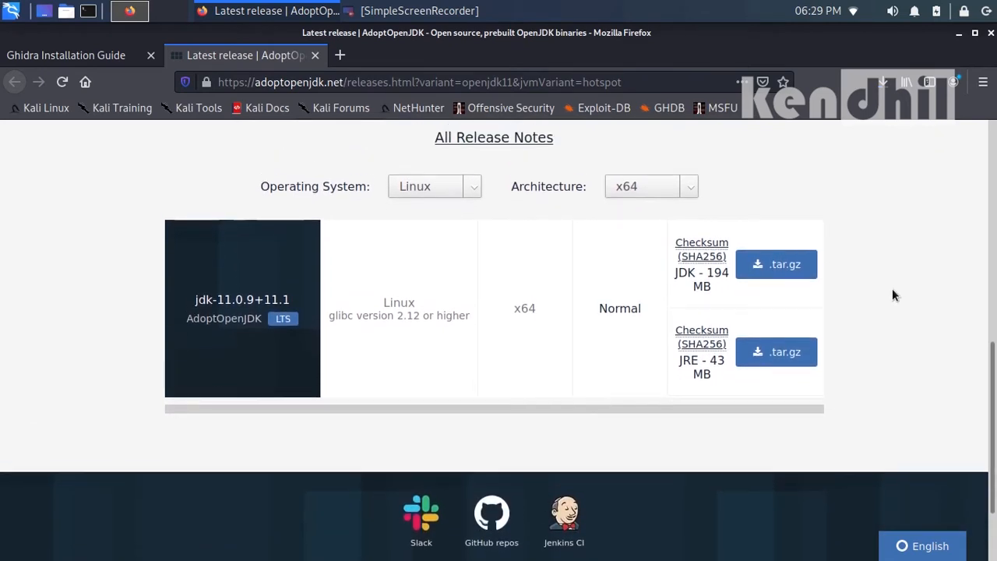
drag(682, 318, 723, 326)
click(706, 331)
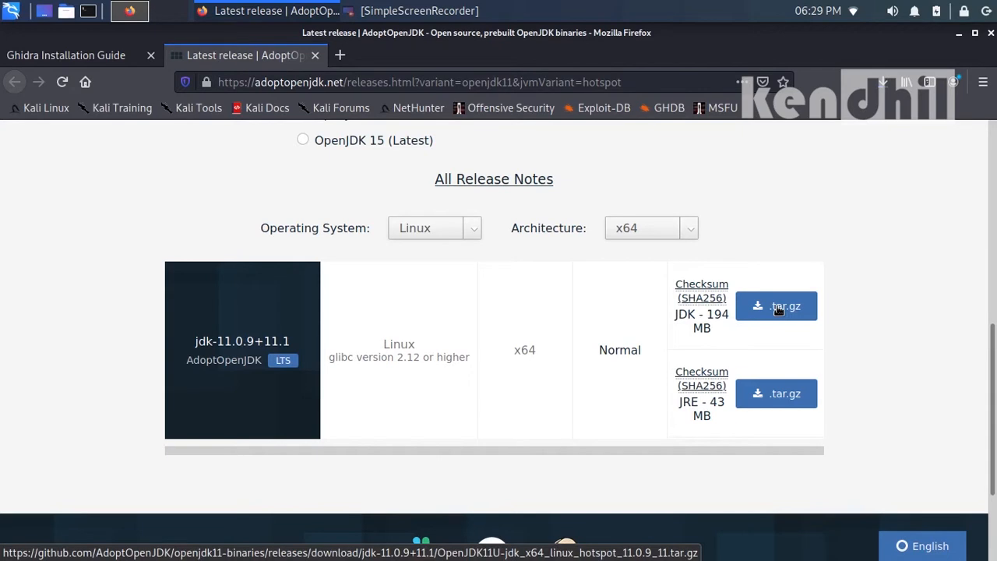
click(777, 308)
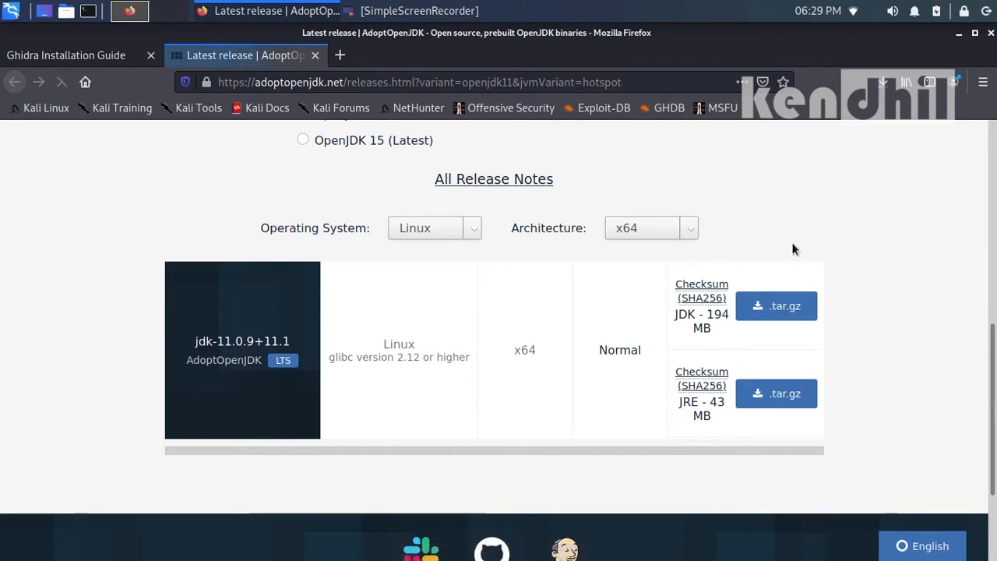
click(374, 334)
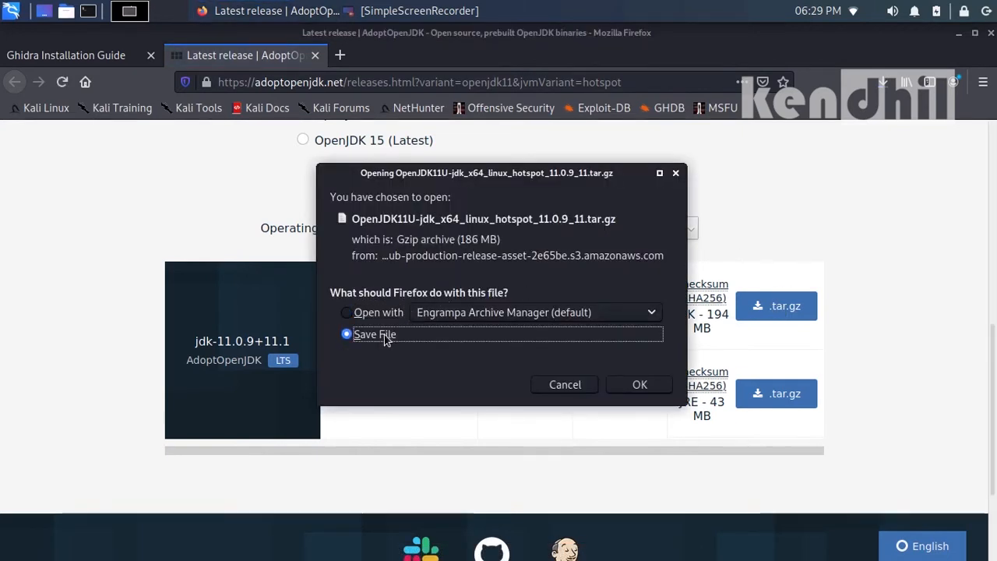
click(641, 385)
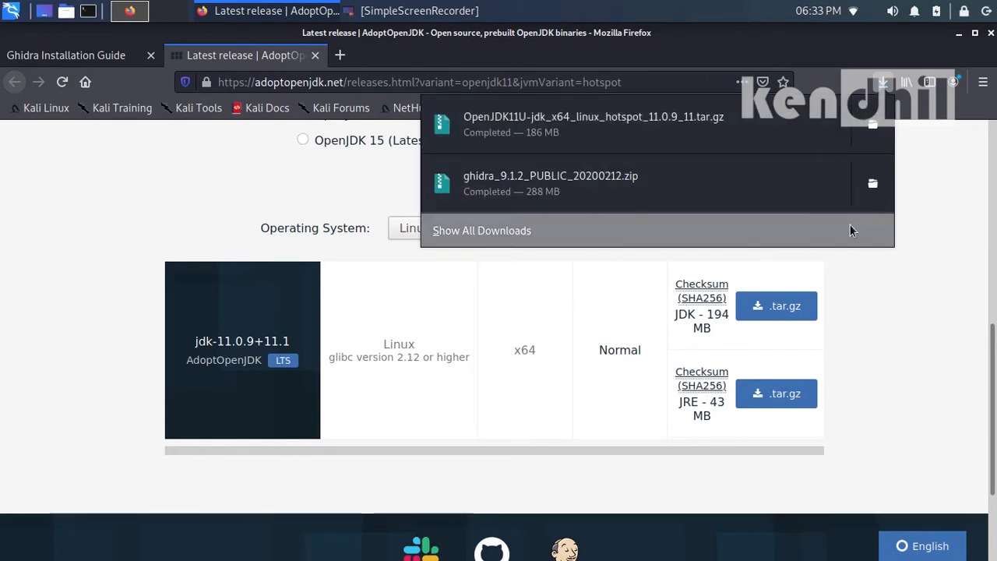
Step: Show the downloaded files in their folder and copy both the Ghidra zip and the OpenJDK archive
click(873, 127)
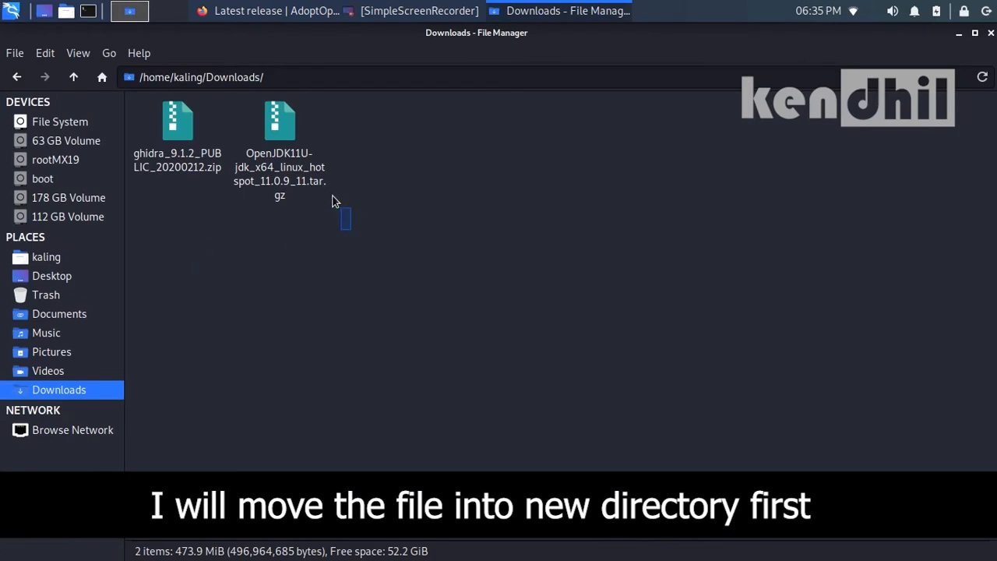
drag(332, 201, 178, 135)
right_click(178, 136)
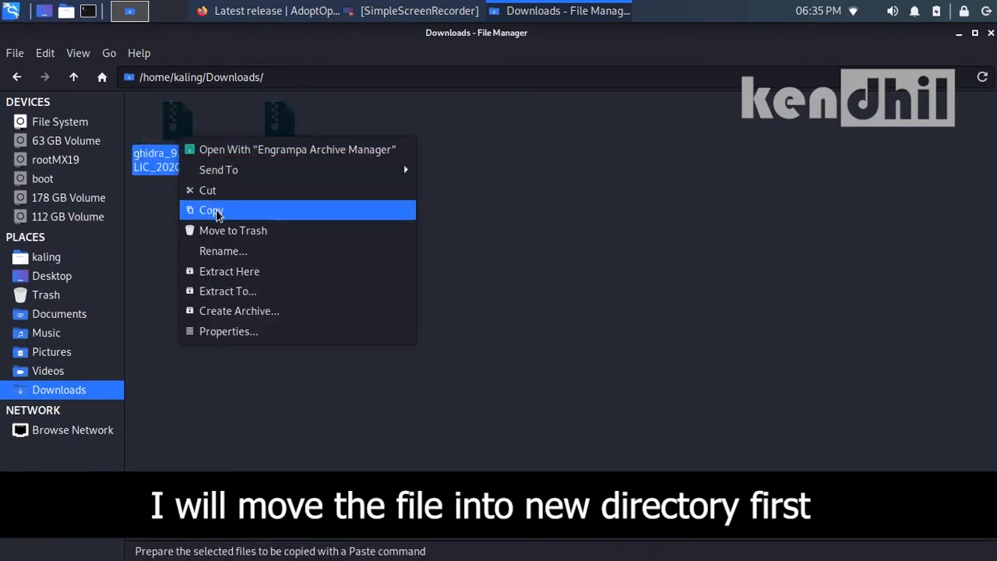
click(216, 212)
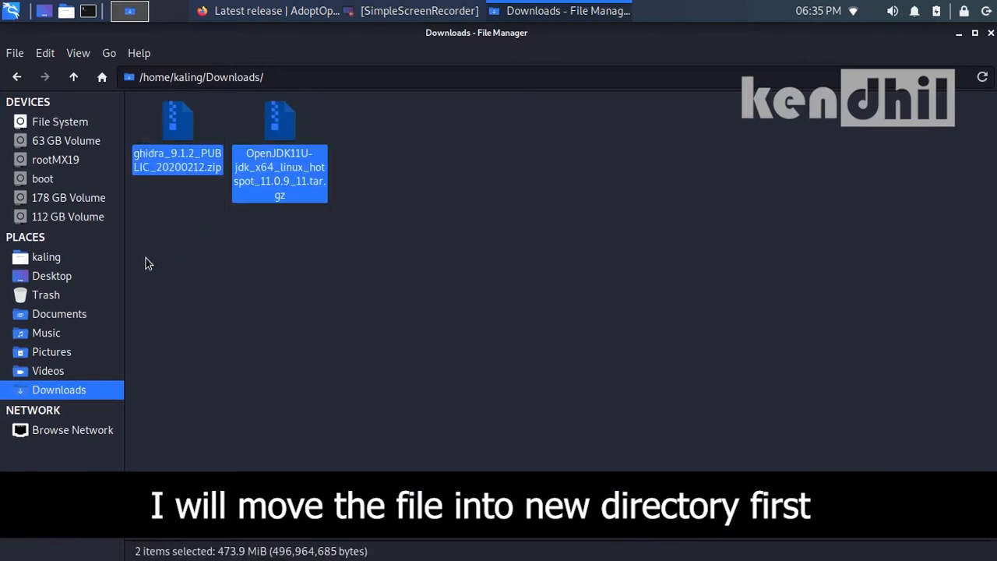
Step: Create a new folder named ghidra in the home directory
click(55, 257)
right_click(447, 230)
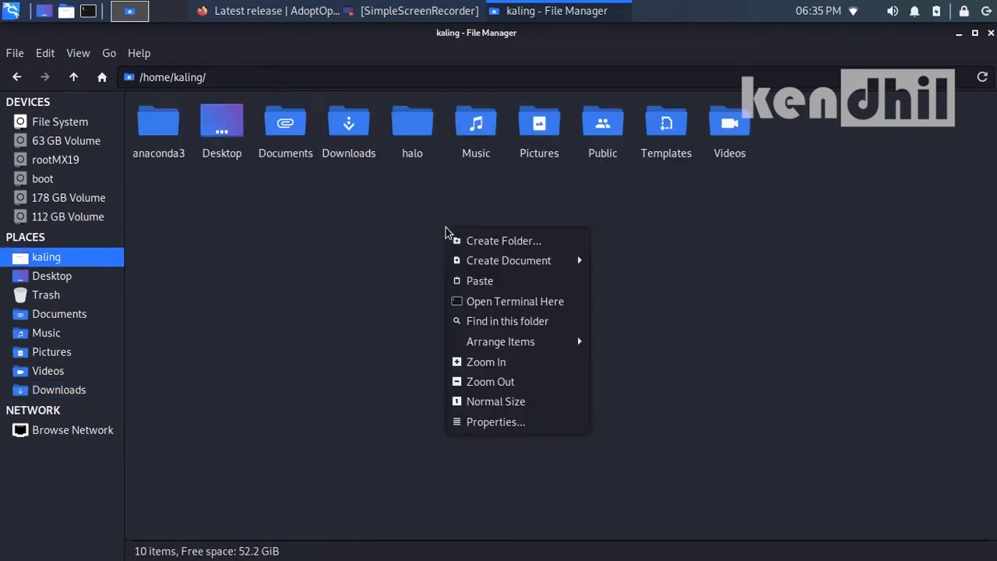
click(523, 243)
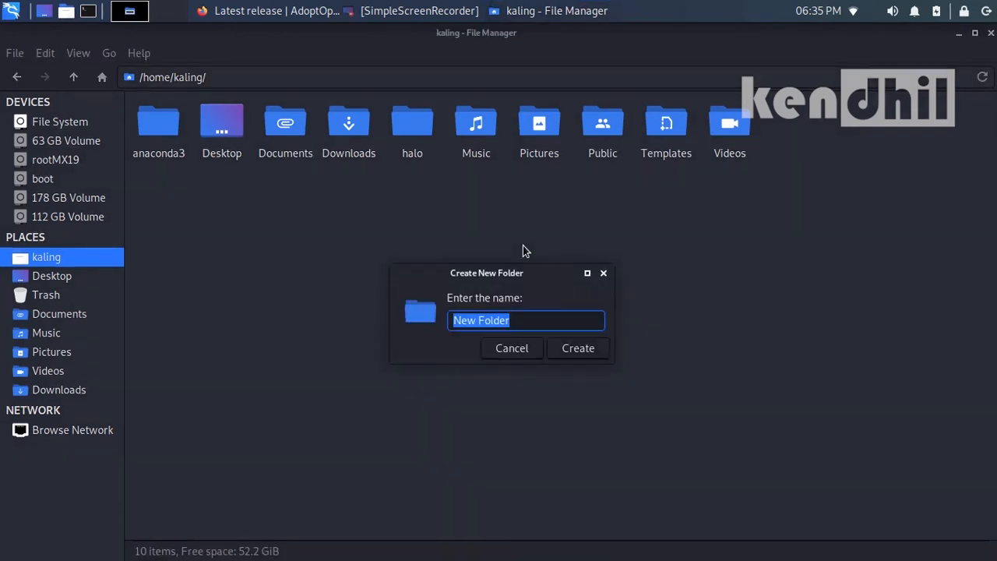
text(ghidra)
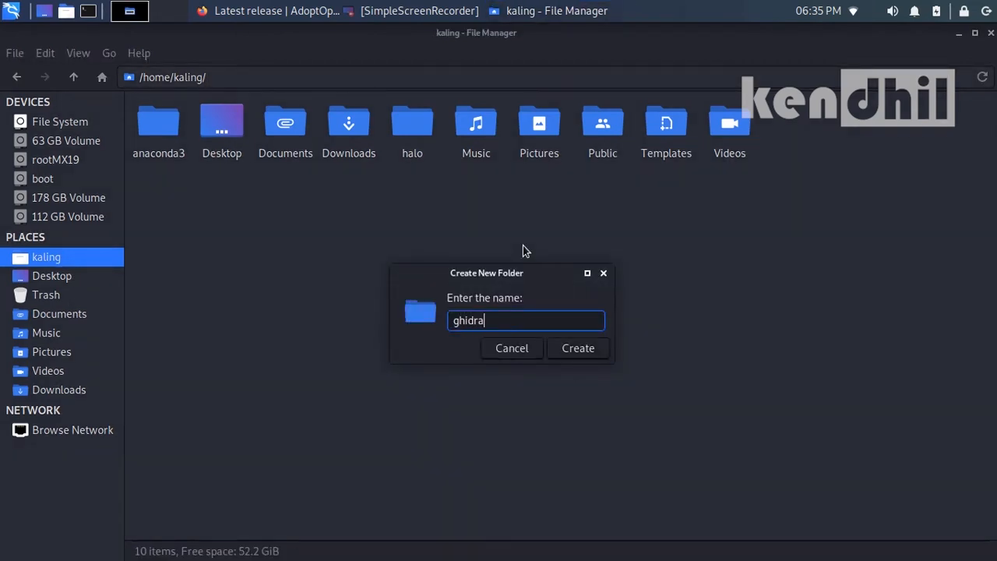
key(Return)
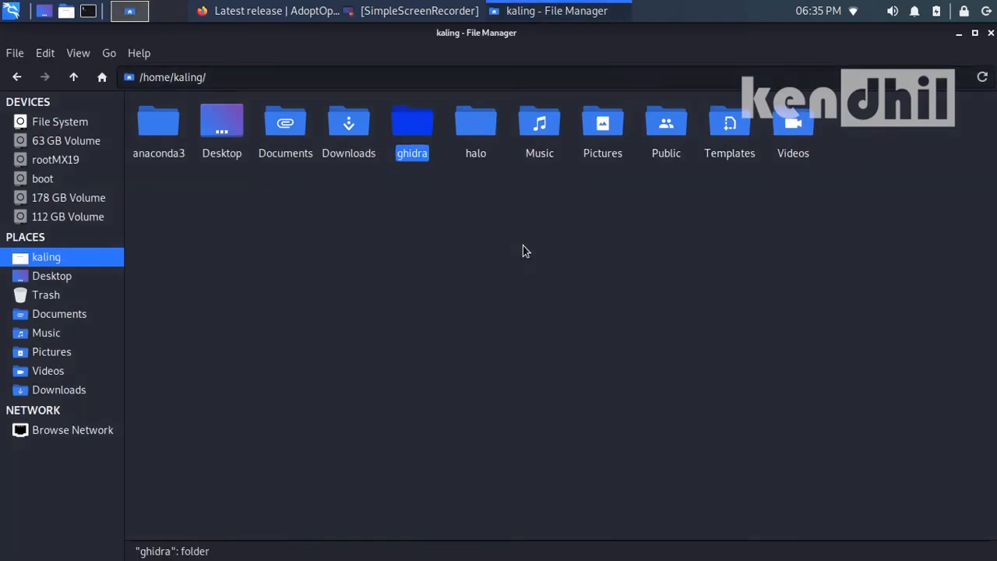
Step: Open the new ghidra folder and paste the copied Ghidra zip and OpenJDK archive into it
key(Return)
right_click(413, 158)
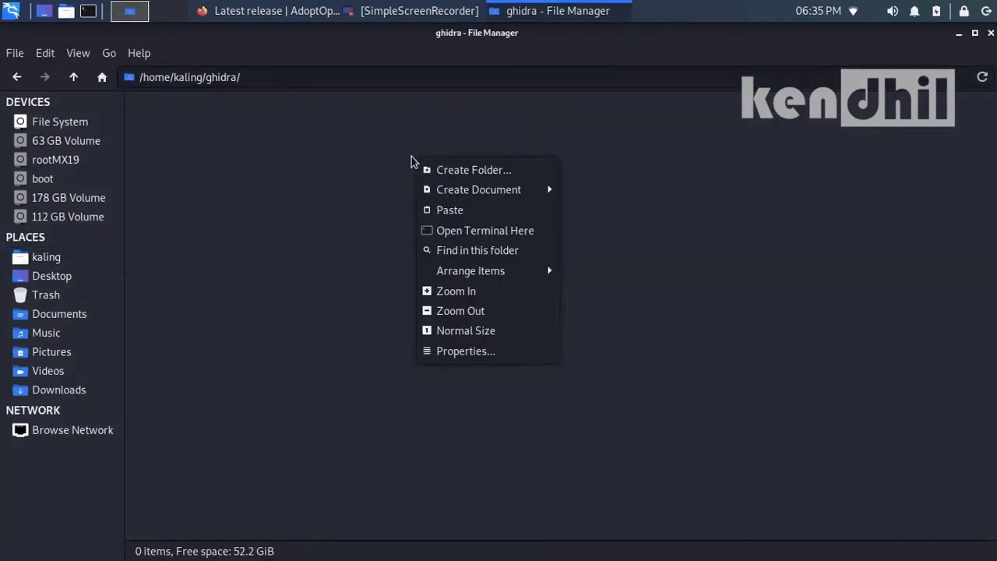
click(469, 212)
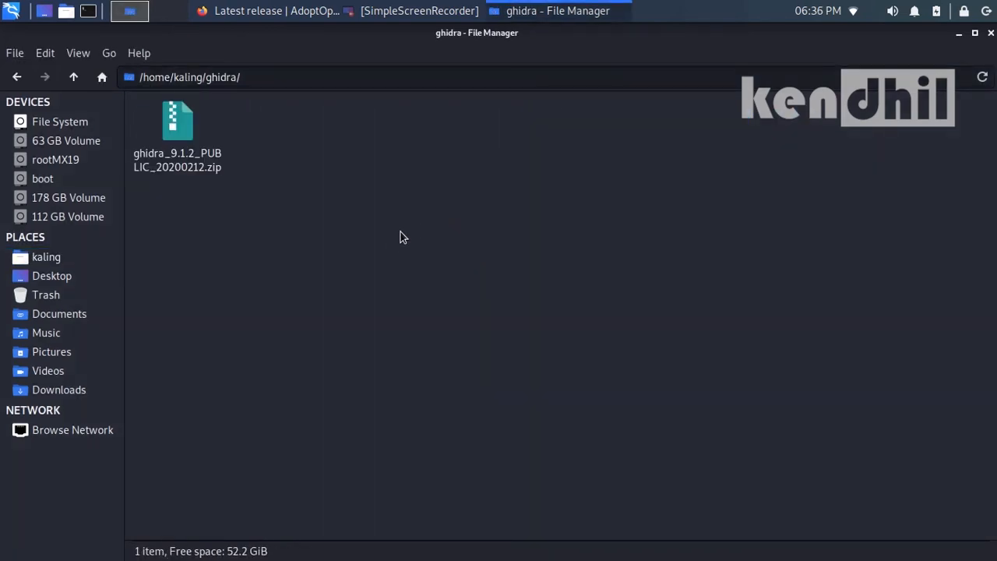
click(335, 289)
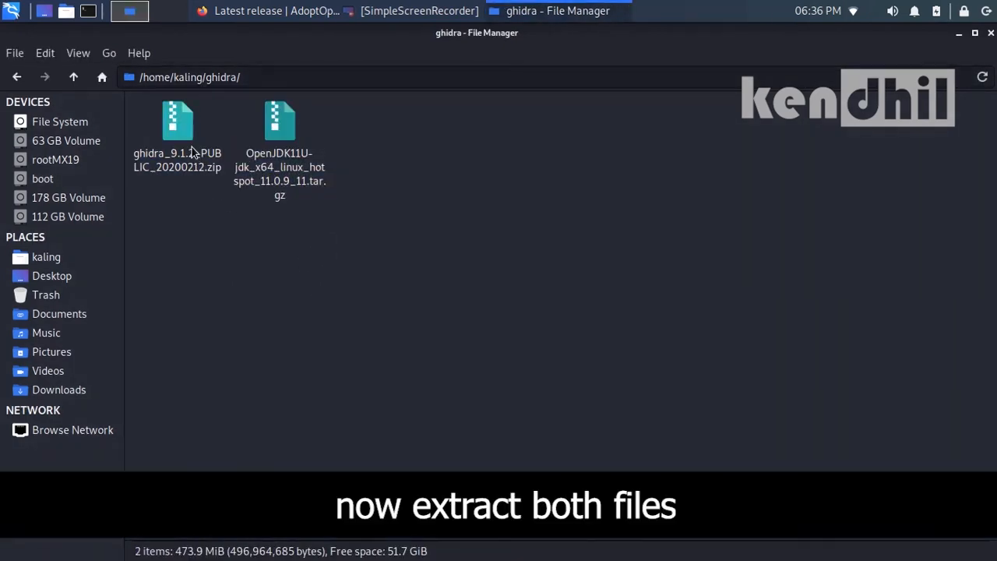
Step: Extract ghidra_9.1.2_PUBLIC_20200212.zip into the current ghidra folder
click(190, 146)
right_click(191, 146)
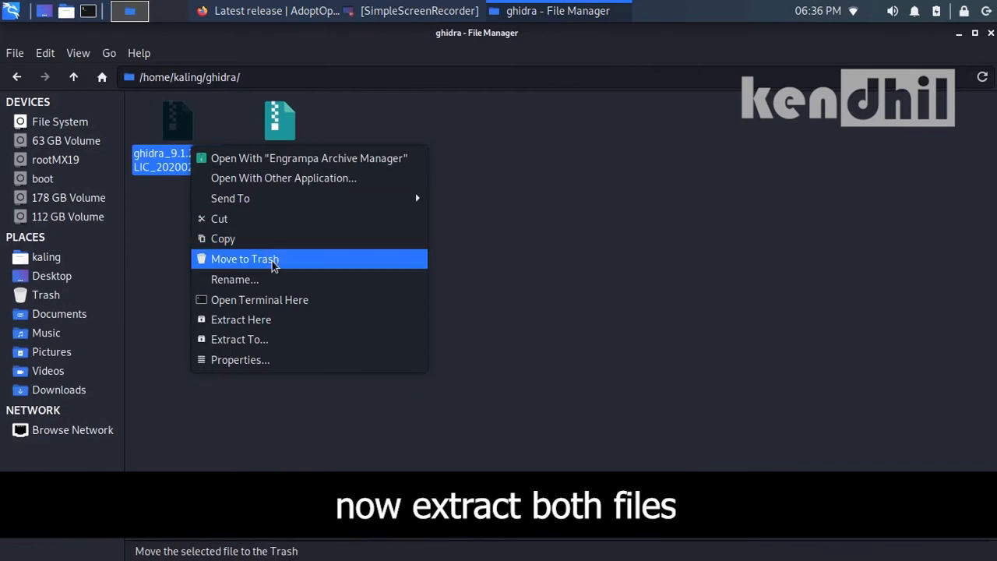
click(272, 322)
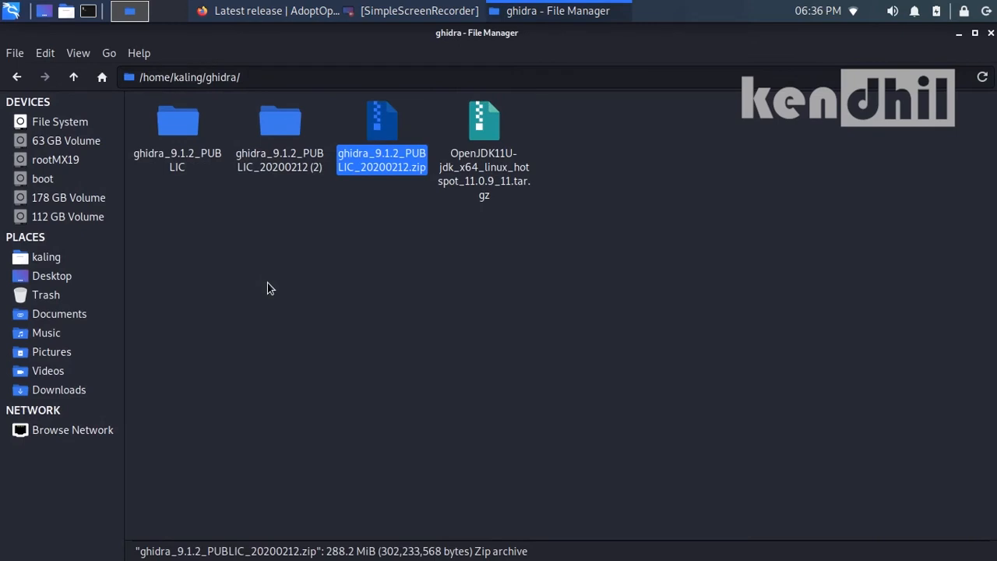
click(423, 267)
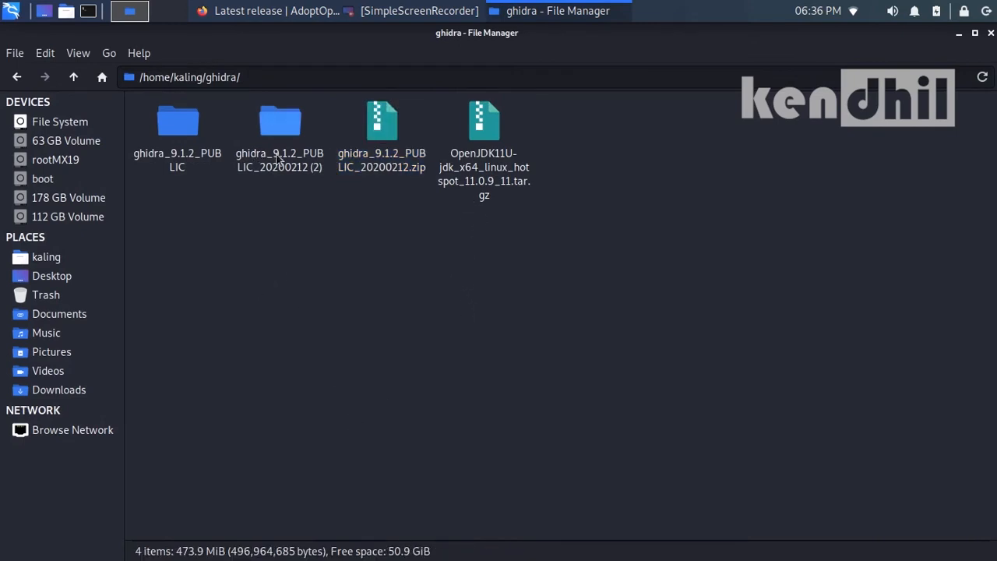
Step: Check the contents of the extracted ghidra_9.1.2_PUBLIC folder and return to the ghidra folder
click(184, 135)
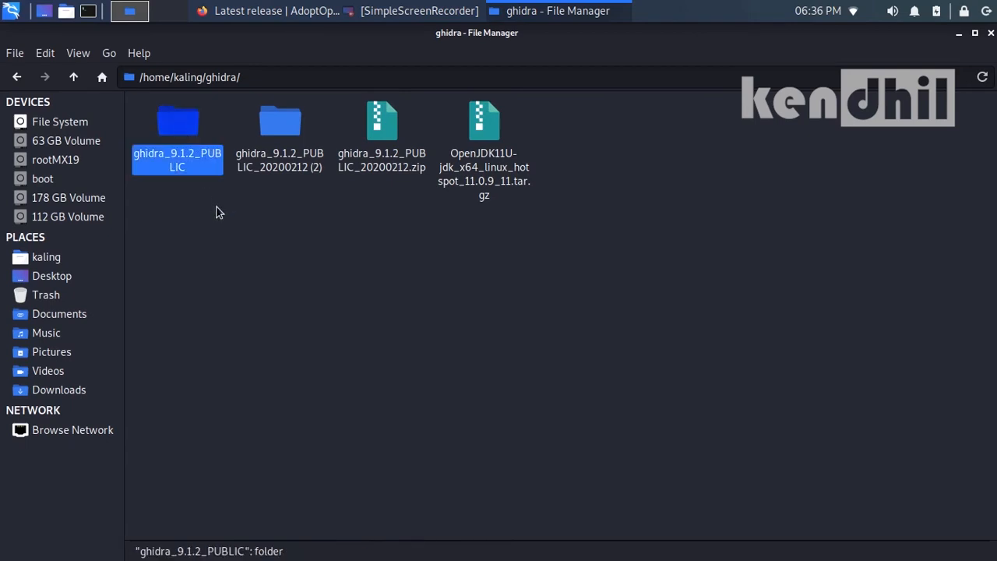
click(219, 212)
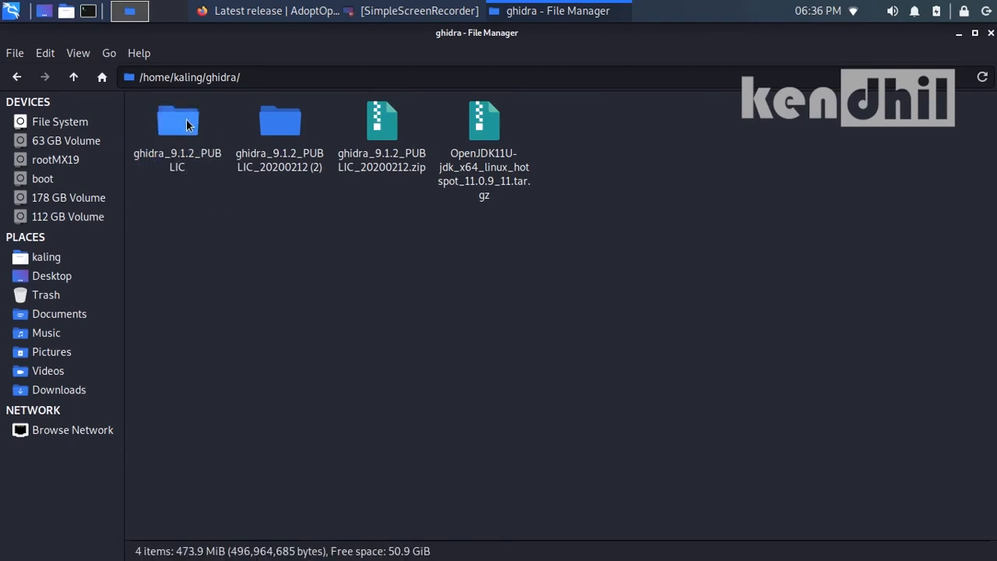
click(186, 124)
double_click(187, 124)
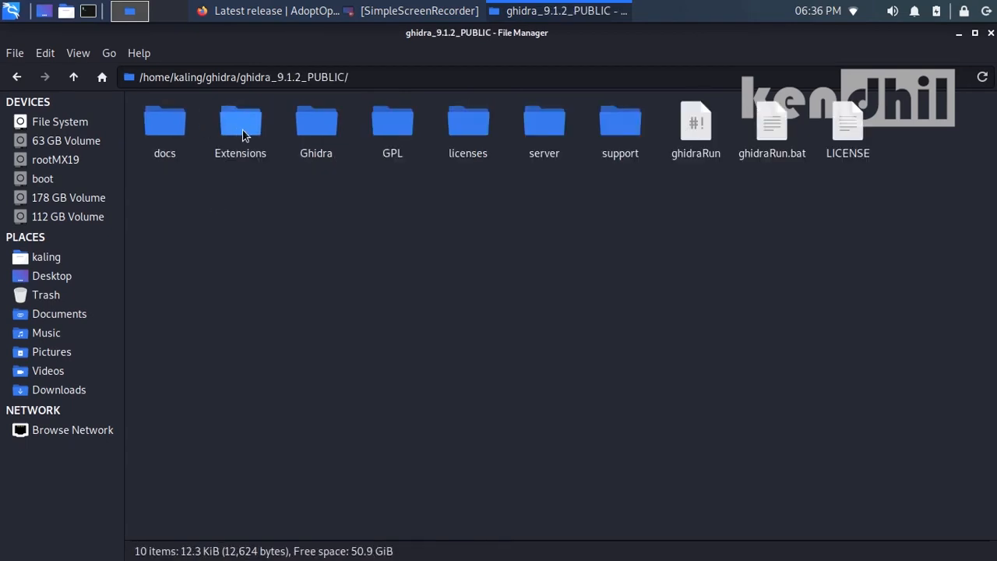
click(74, 76)
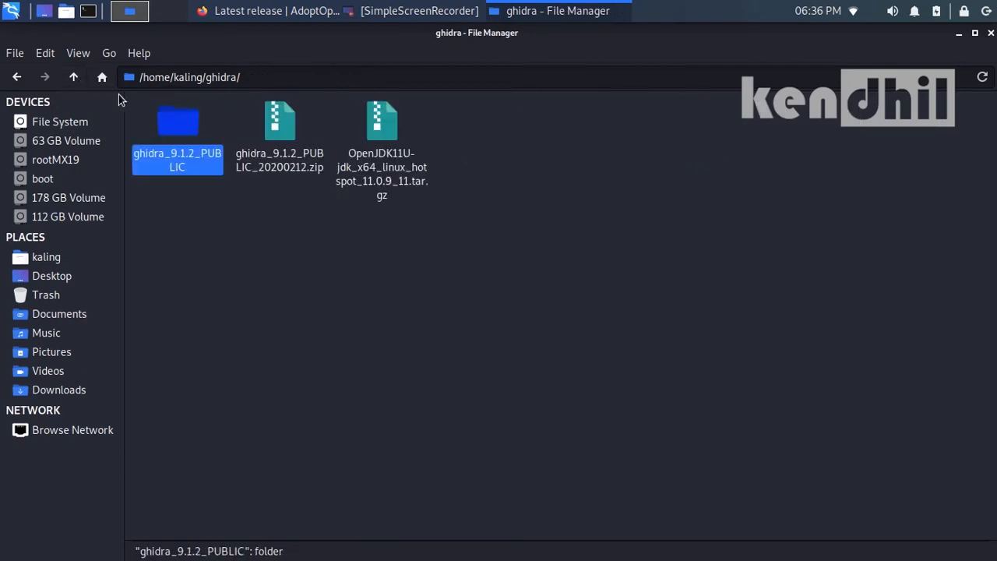
click(295, 213)
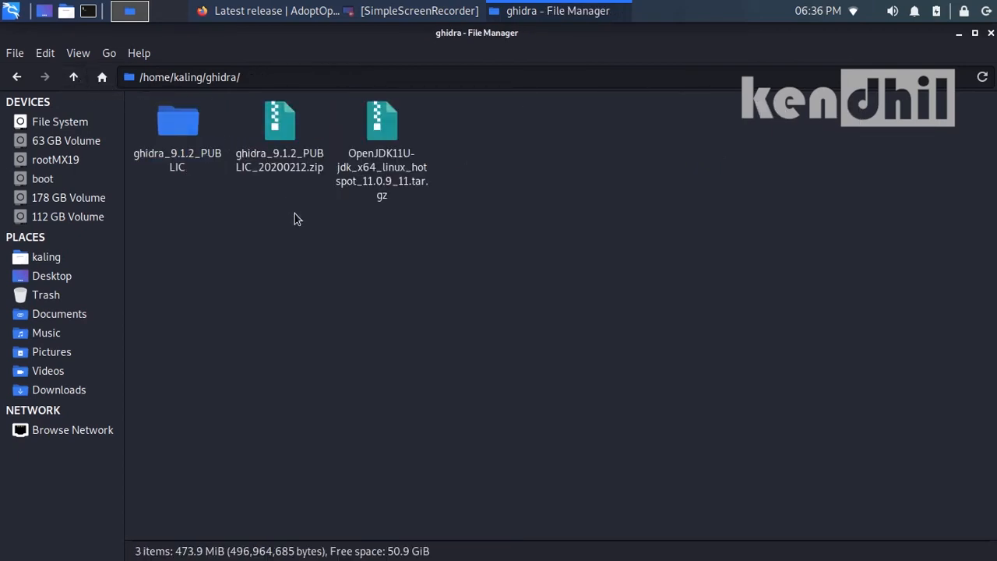
Step: Extract the OpenJDK11U-jdk_x64_linux_hotspot_11.0.9_11.tar.gz archive into the current ghidra folder
click(403, 159)
click(442, 163)
click(395, 144)
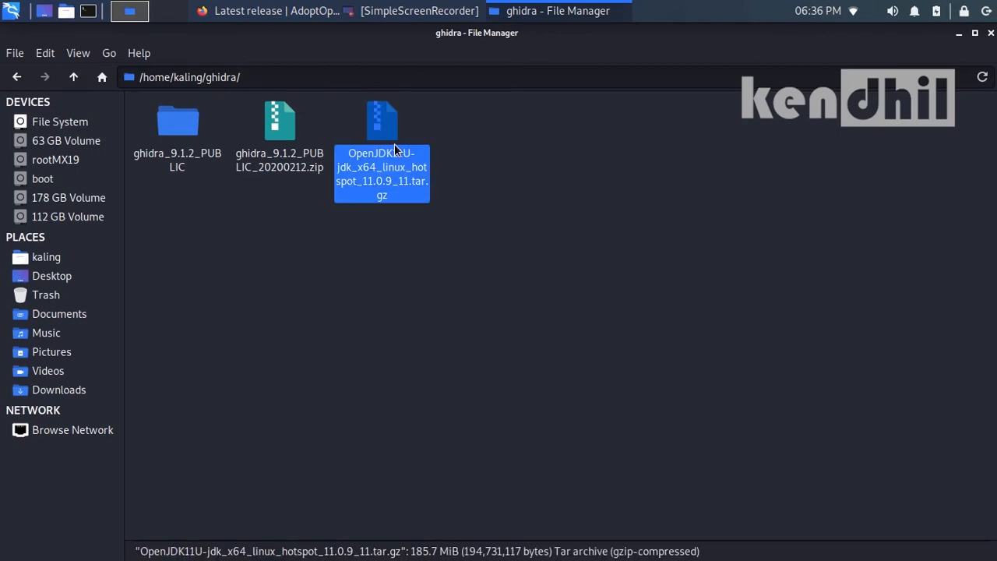
right_click(394, 143)
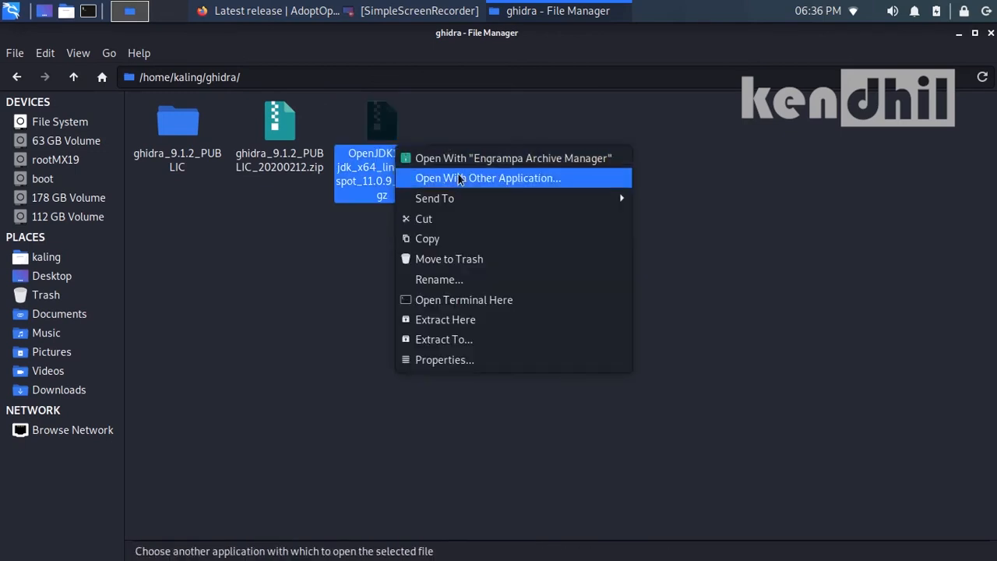
click(483, 319)
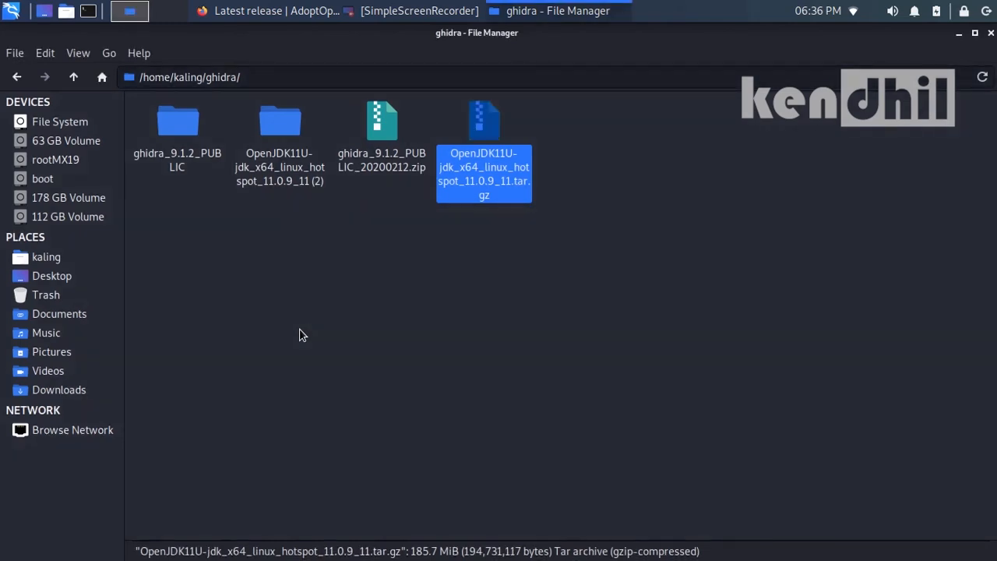
click(316, 283)
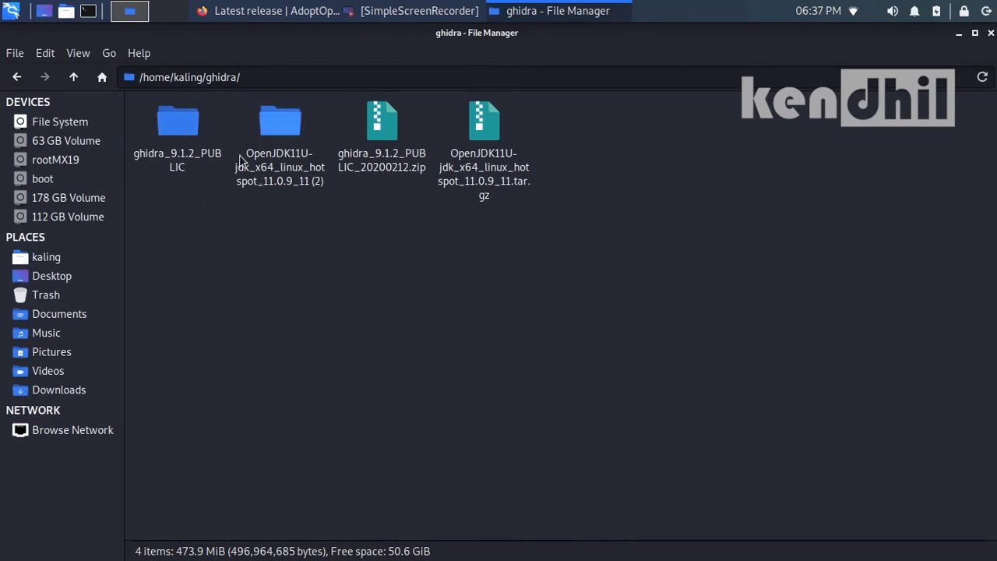
Step: Go into the ghidra_9.1.2_PUBLIC folder, locate the ghidraRun script and open a terminal in that folder
click(176, 136)
double_click(176, 137)
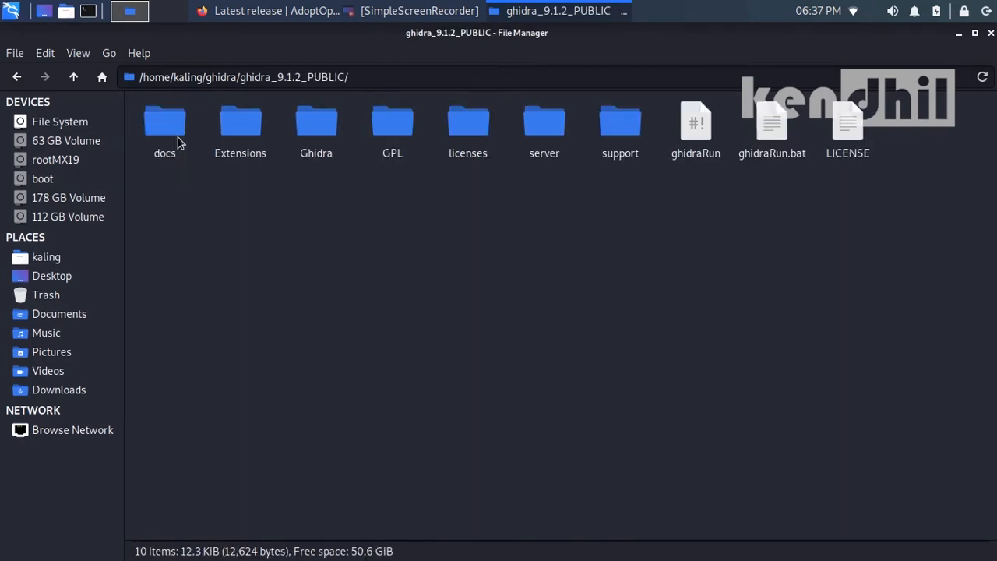
right_click(485, 212)
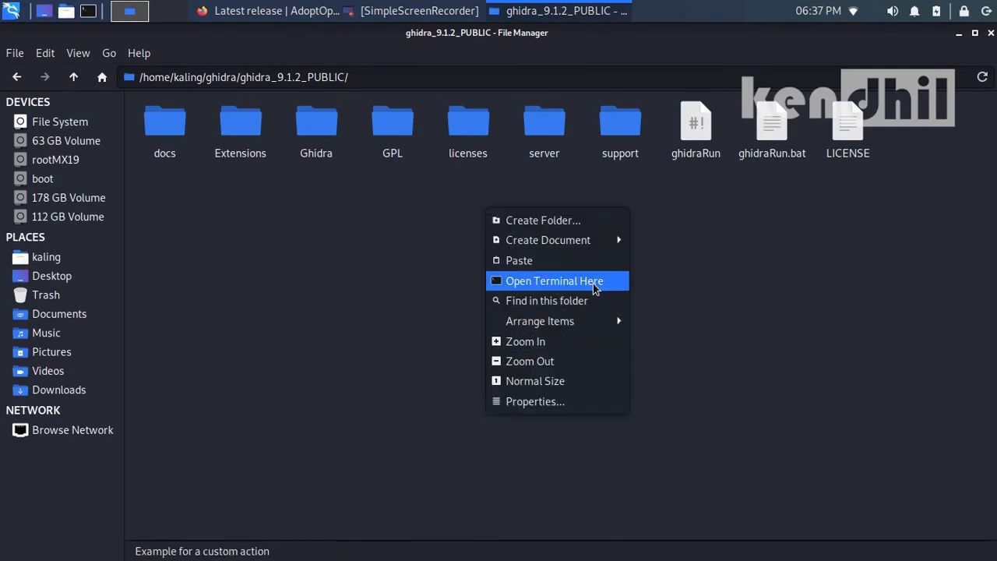
click(724, 234)
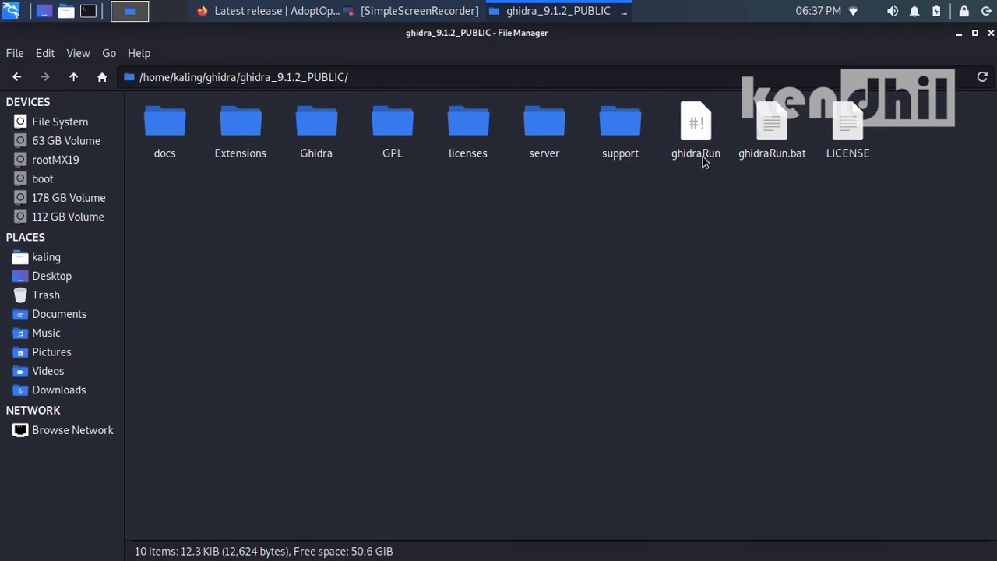
click(691, 156)
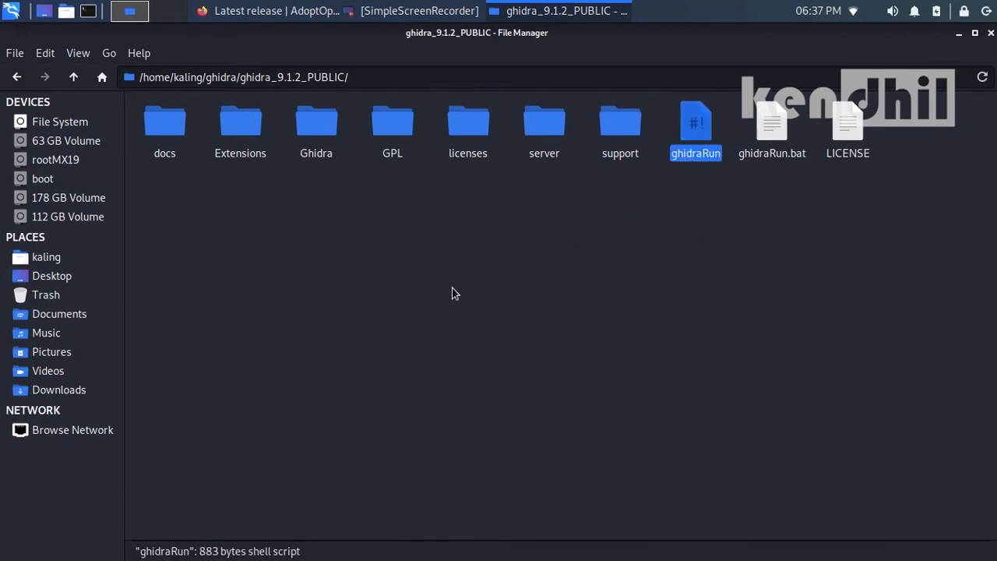
right_click(486, 250)
click(535, 323)
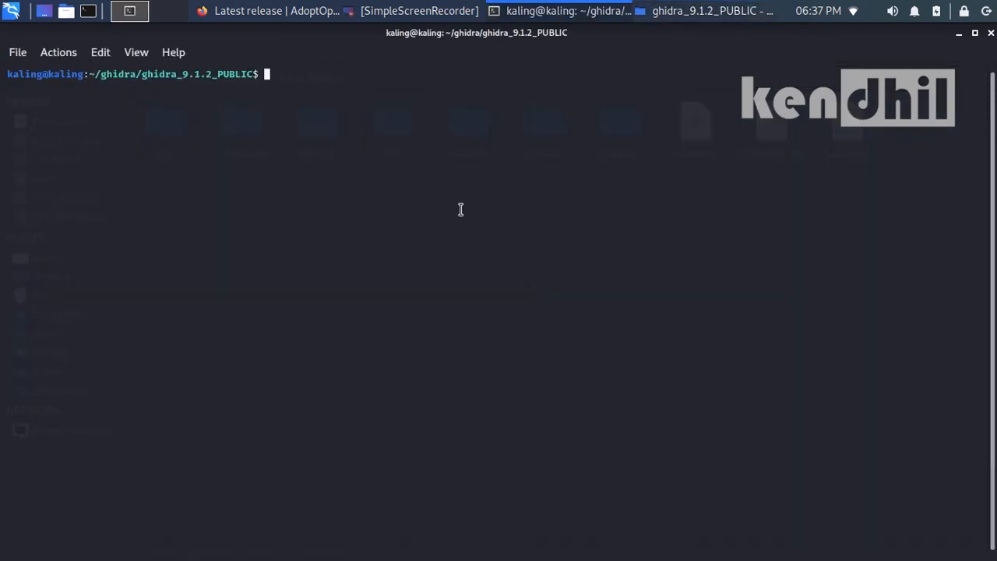
Step: Enlarge the terminal text by two zoom levels
click(132, 53)
mouse_move(101, 55)
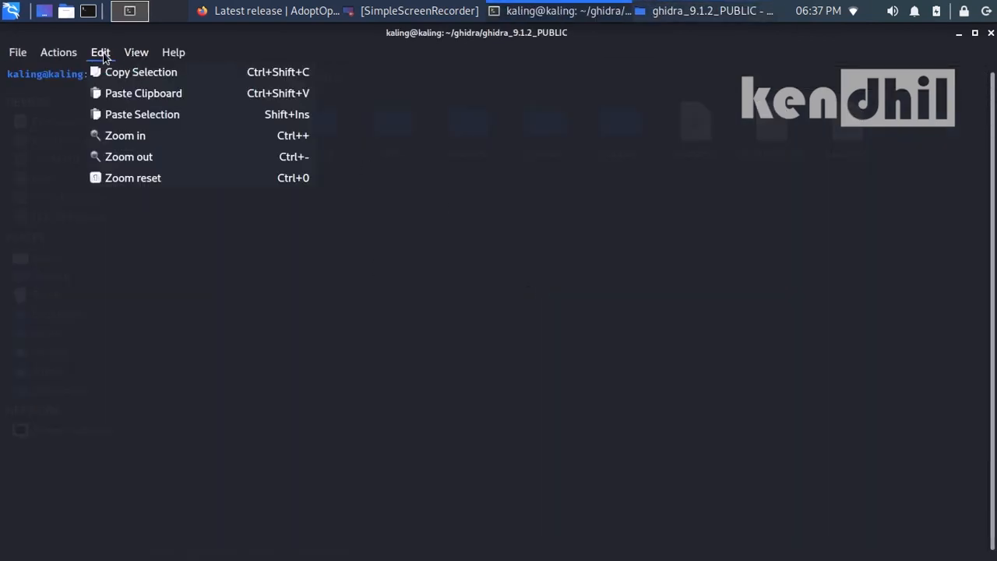
click(121, 135)
click(107, 54)
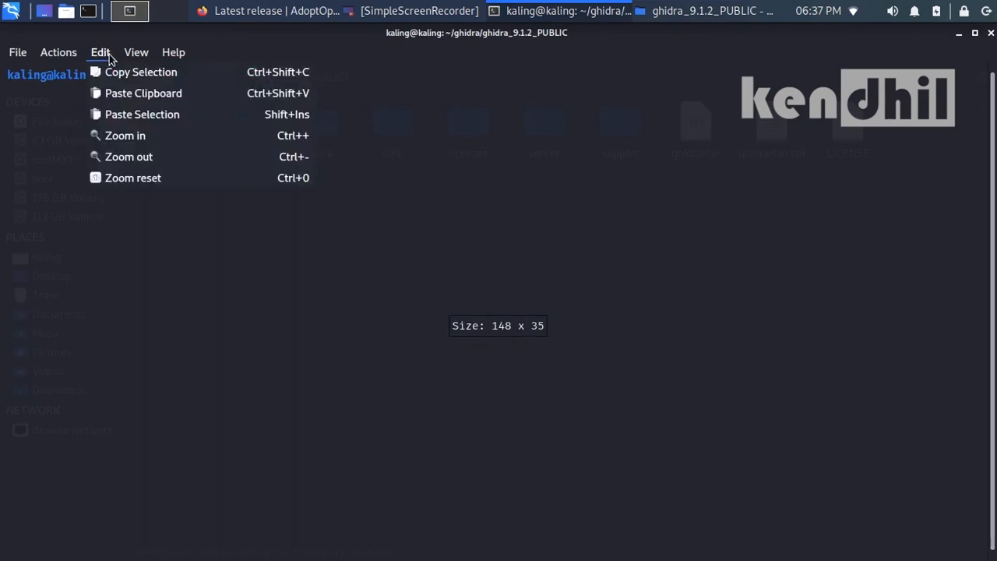
click(141, 136)
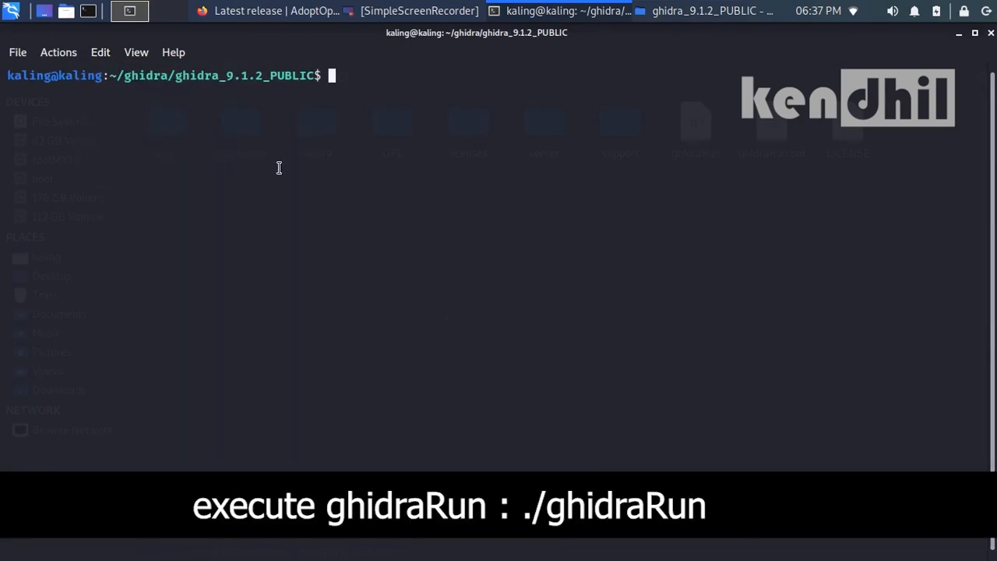
Step: List the folder's files with ls and launch Ghidra by running ./ghidraRun
text(ls)
key(Return)
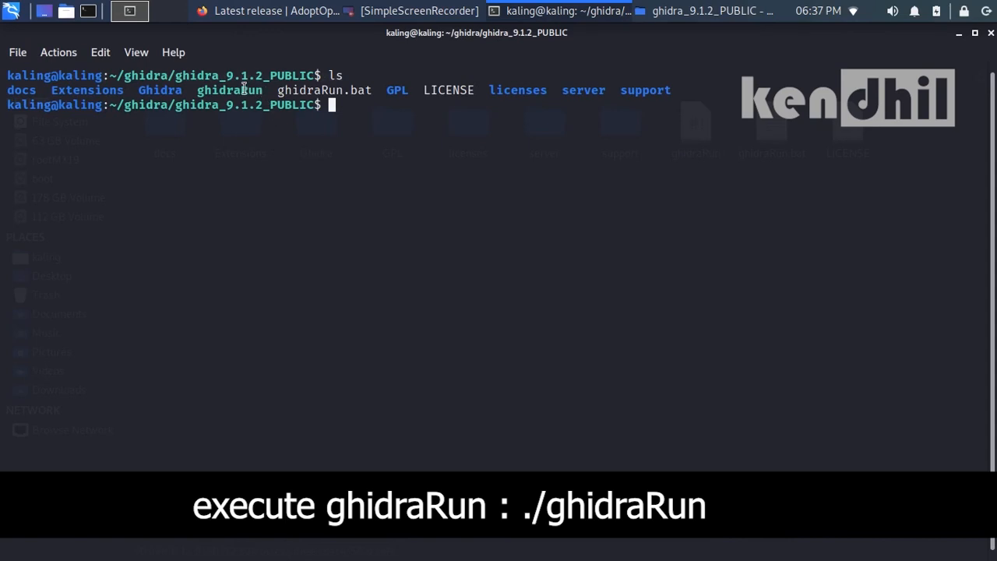
double_click(245, 90)
click(256, 172)
text(./ghidraR)
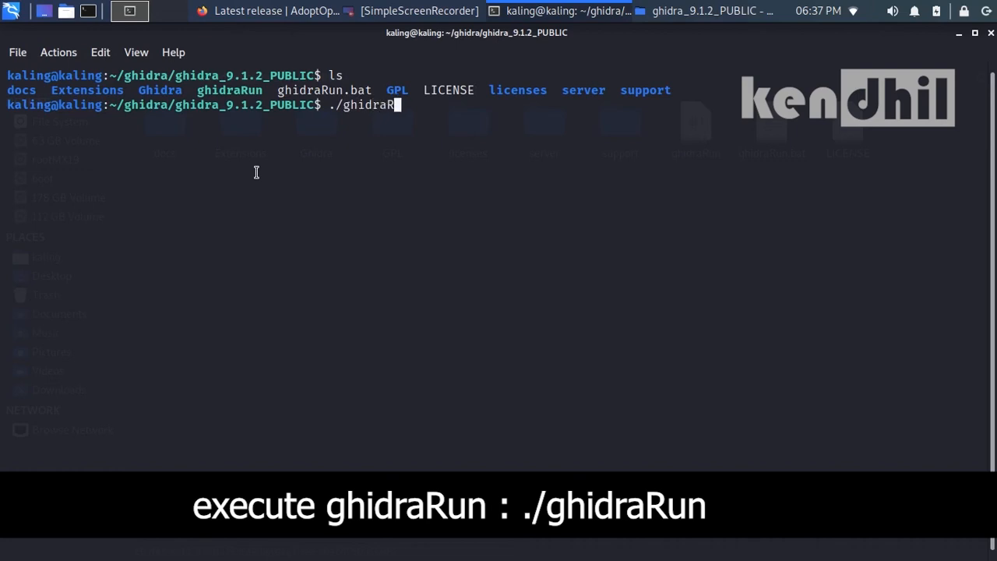
text(un)
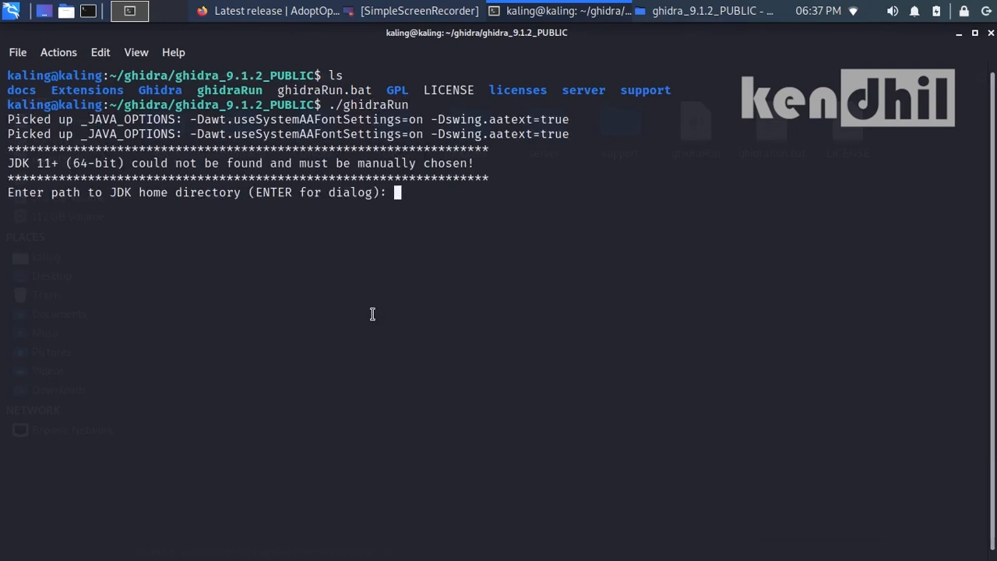
Step: Choose the jdk-11.0.9+11 folder inside ghidra as the JDK home directory through the selection dialog, and dismiss Ghidra's startup tip
key(Return)
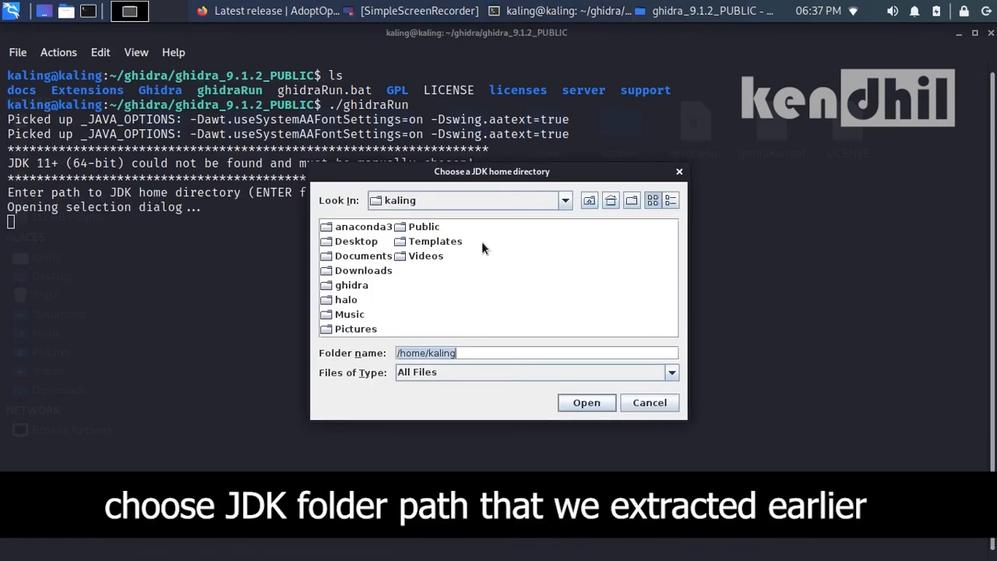
double_click(363, 288)
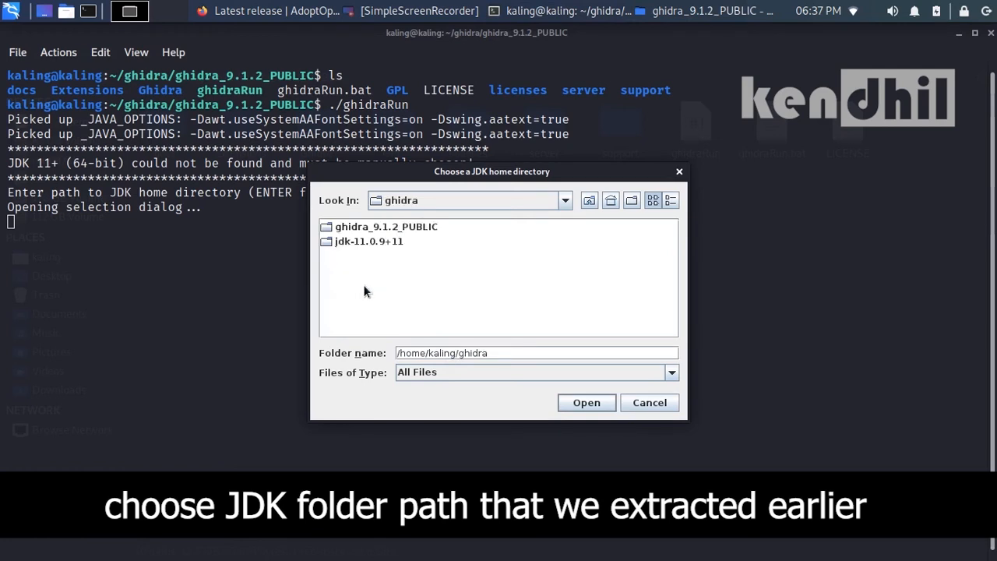
click(381, 242)
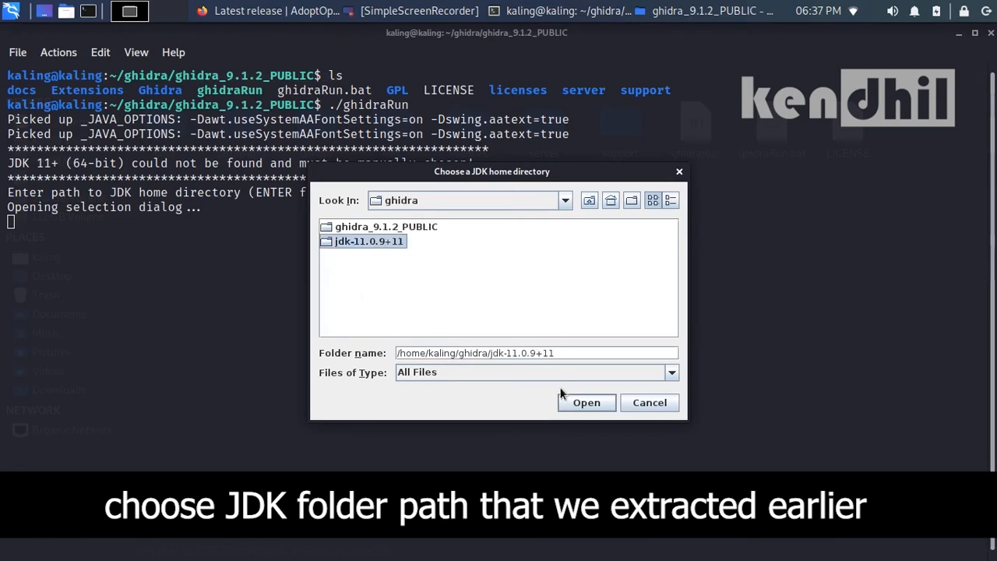
click(585, 402)
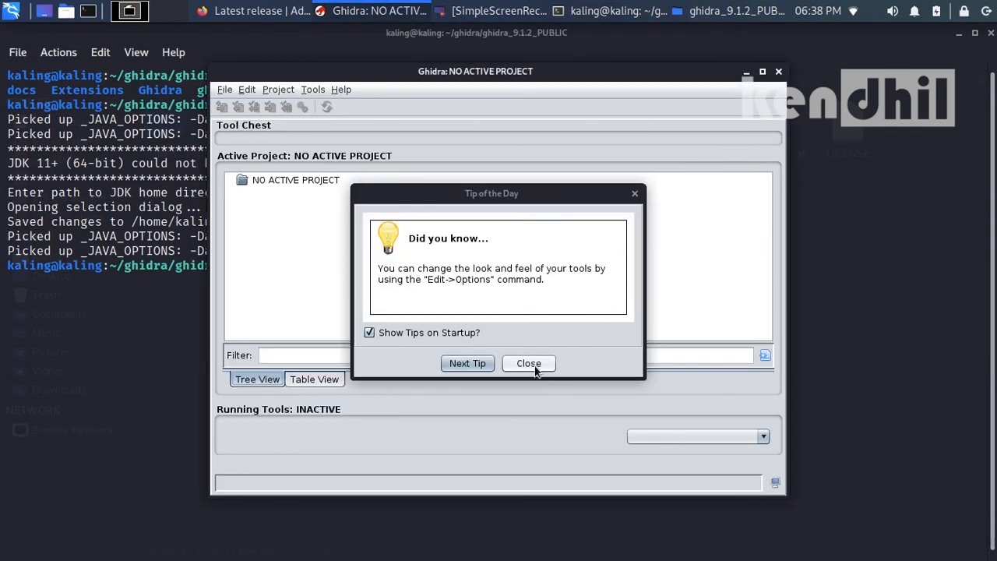
click(527, 367)
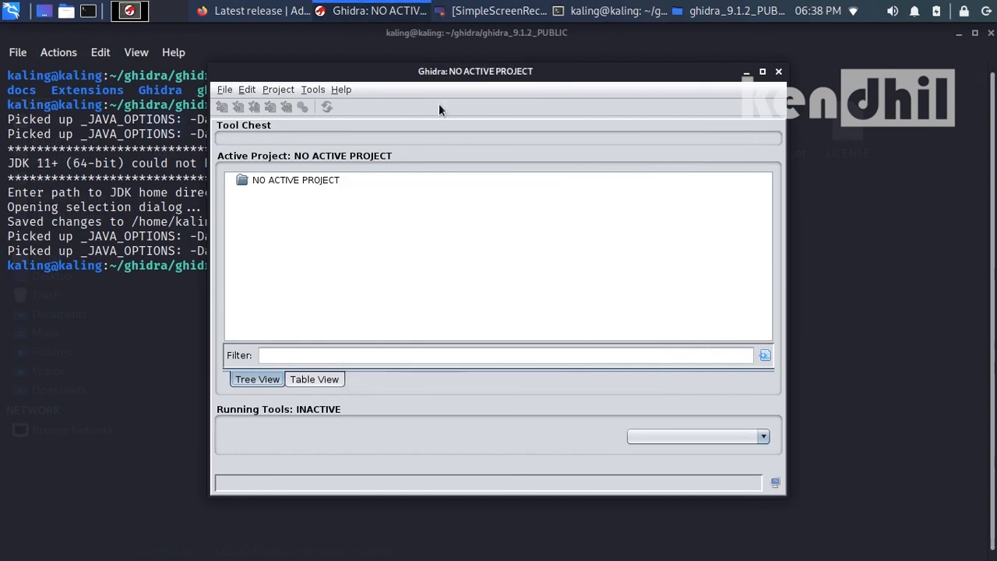
Step: Maximize the Ghidra project window so that it fills the screen
click(763, 72)
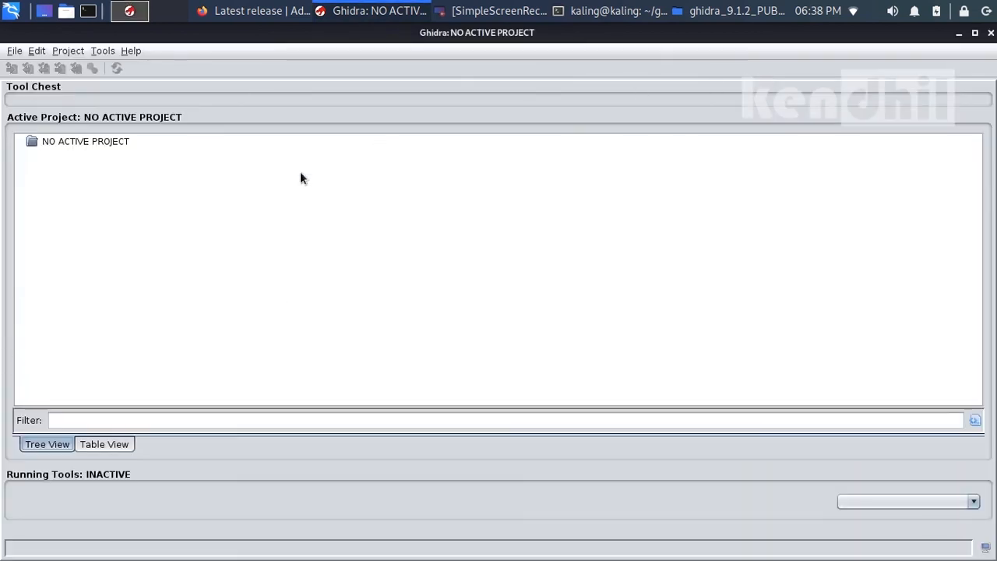
click(14, 51)
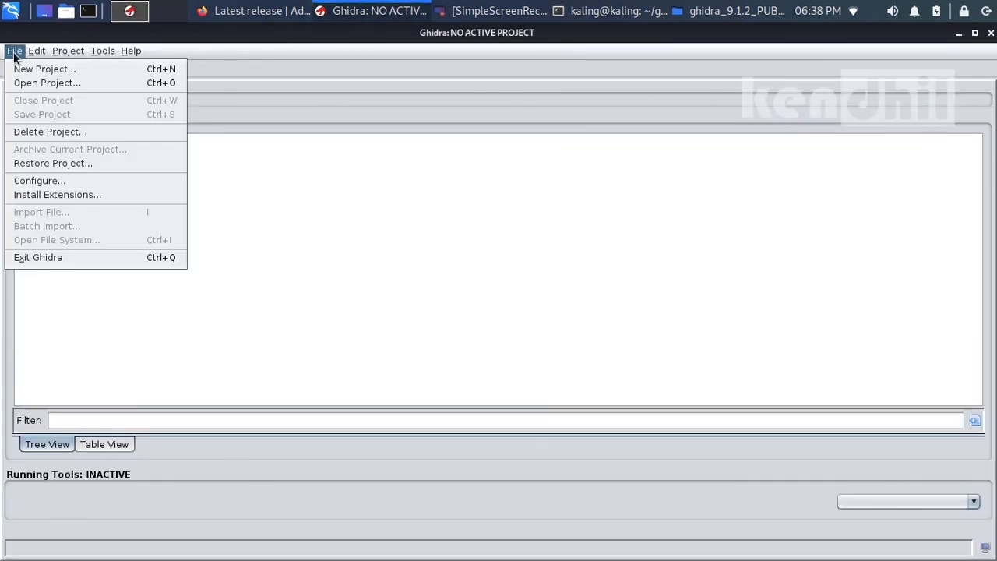
mouse_move(82, 60)
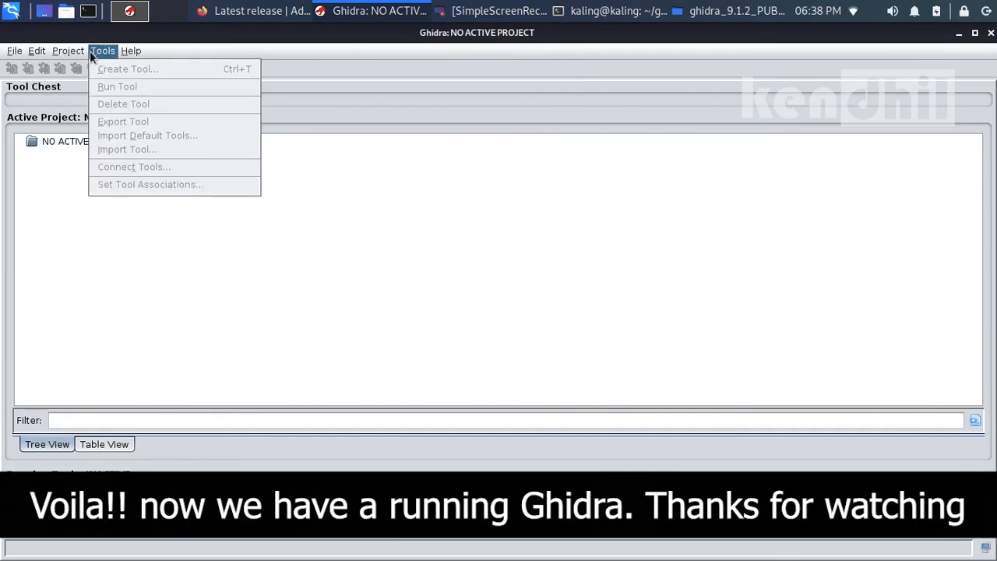
mouse_move(14, 51)
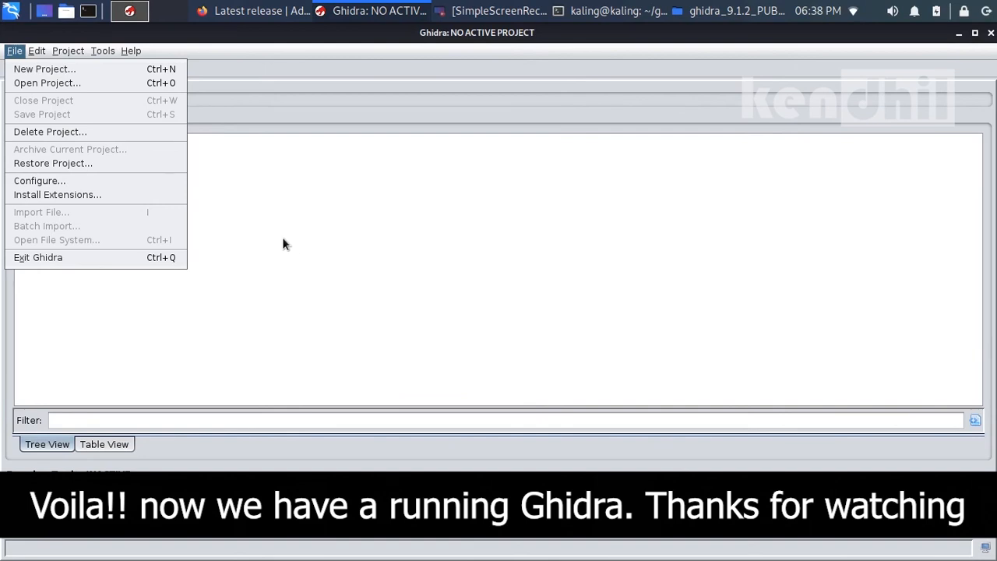
click(226, 265)
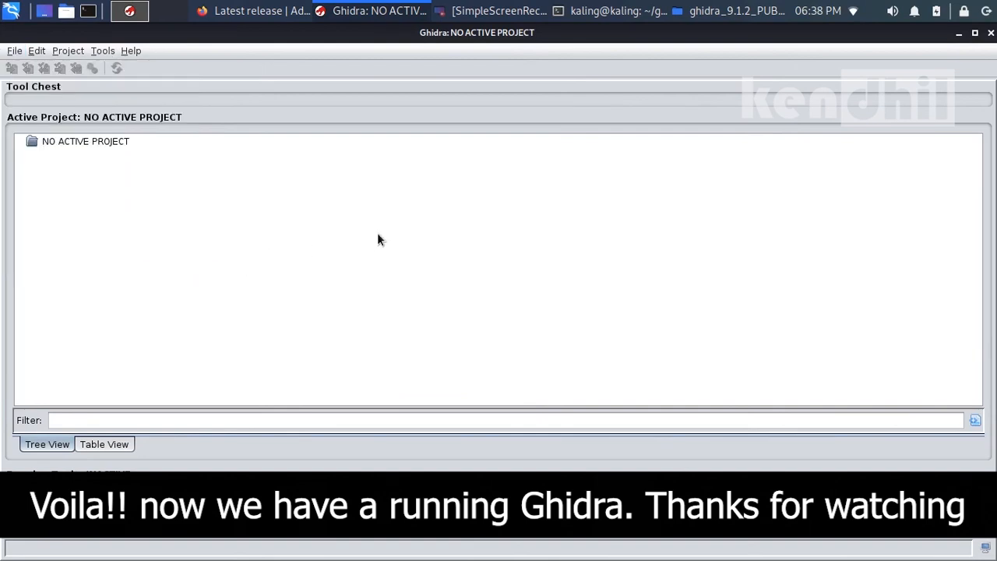
Step: Open the About Ghidra information to check the installed Ghidra and Java versions
click(131, 51)
click(181, 167)
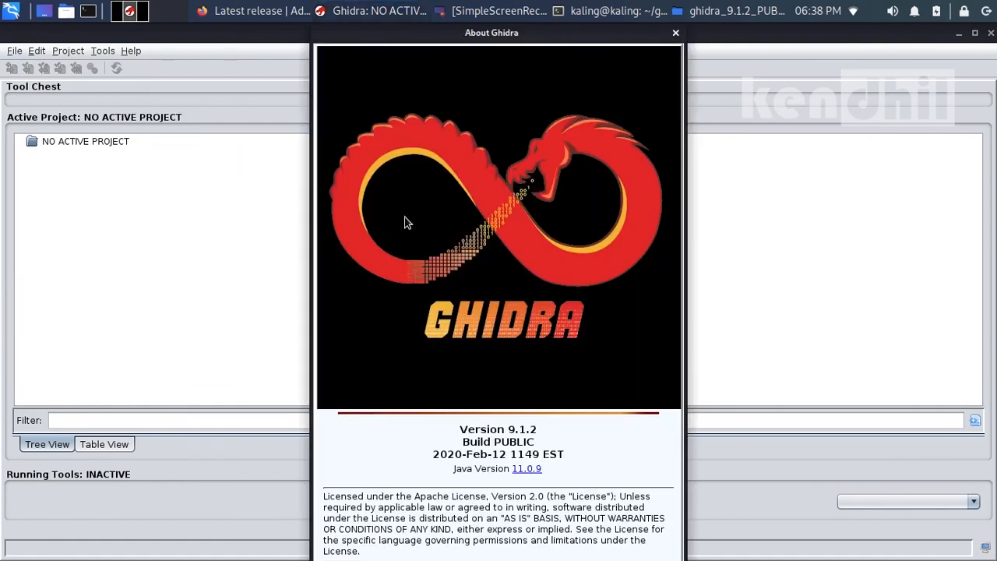